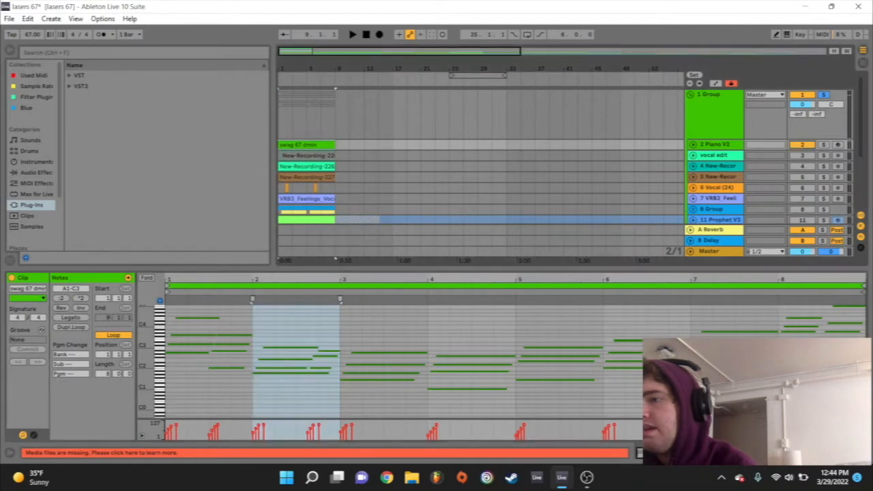
Step: Fold the swag 67 dmin clip's piano roll to its used notes and select the range from bar 5 to bar 7
{"action": "left_click", "coordinate": [147, 278]}
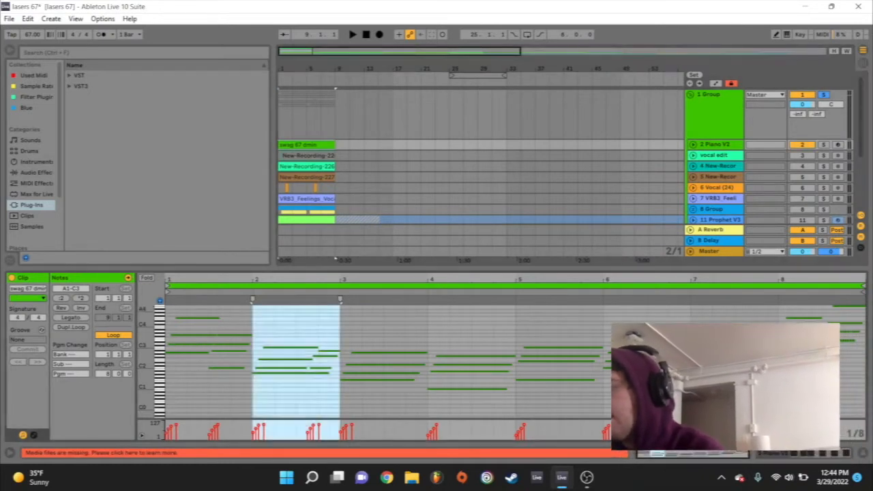
{"action": "scroll", "coordinate": [193, 341], "scroll_direction": "down", "scroll_amount": 1}
{"action": "scroll", "coordinate": [193, 341], "scroll_direction": "up", "scroll_amount": 1}
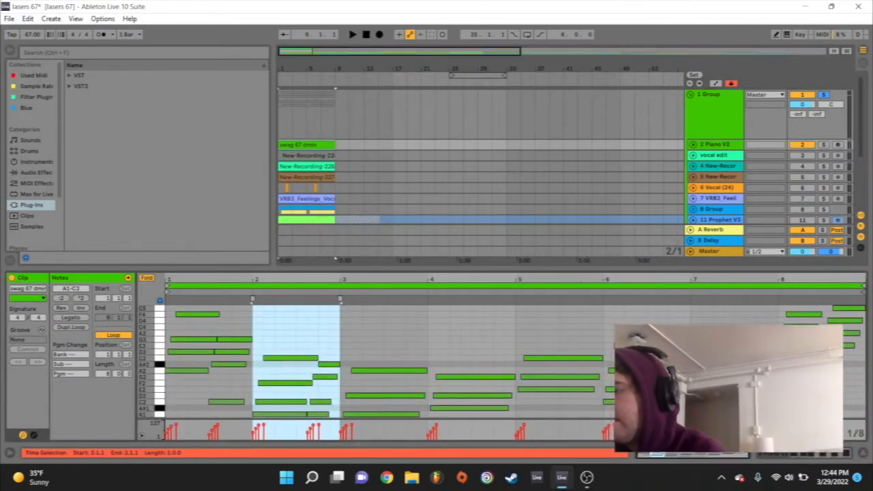
{"action": "key", "text": "Home"}
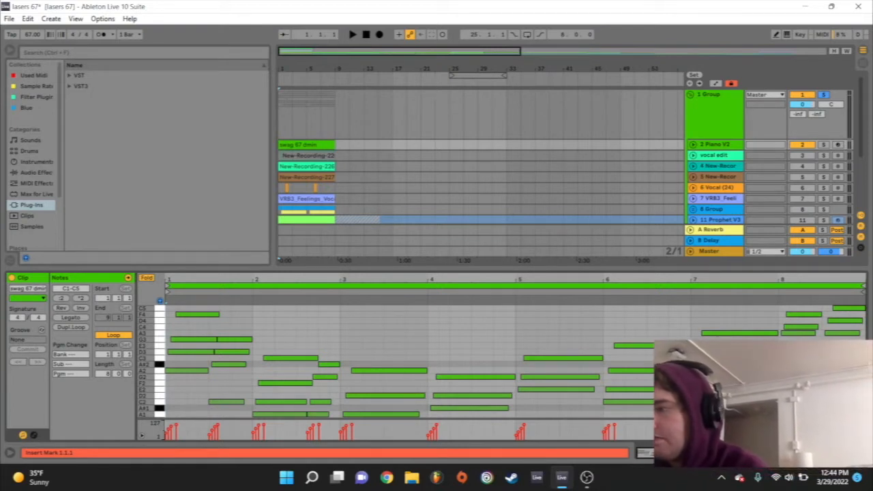
{"action": "mouse_move", "coordinate": [517, 329]}
{"action": "left_mouse_down"}
{"action": "mouse_move", "coordinate": [638, 318]}
{"action": "mouse_move", "coordinate": [648, 333]}
{"action": "mouse_move", "coordinate": [691, 329]}
{"action": "left_mouse_up"}
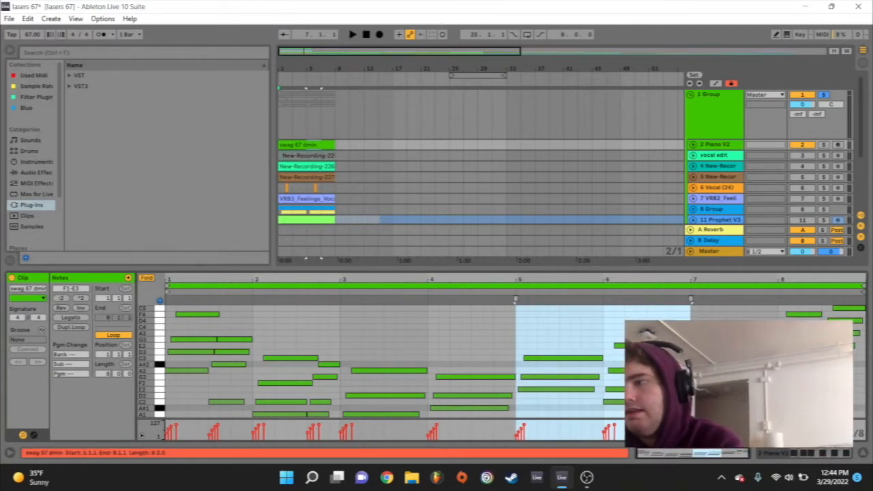
Step: Select the swag 67 dmin clip on the Piano V2 track and listen to it from the start
{"action": "left_click", "coordinate": [307, 117]}
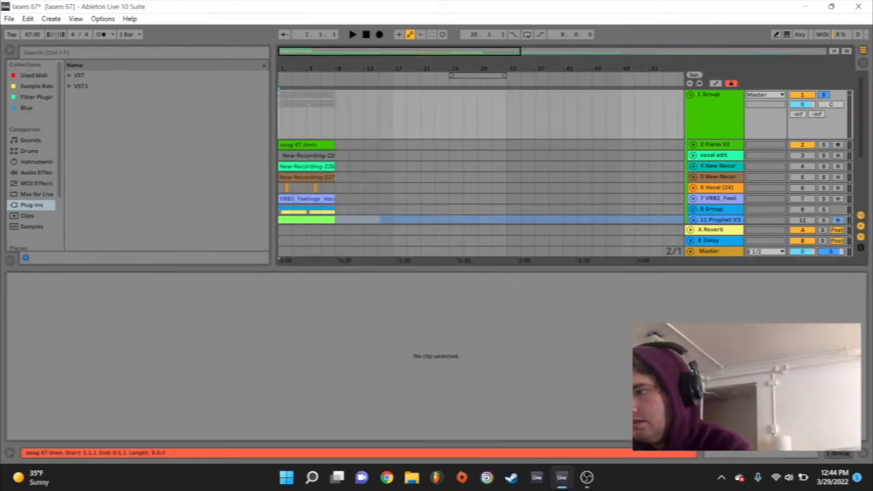
{"action": "left_click", "coordinate": [307, 145]}
{"action": "key", "text": "space"}
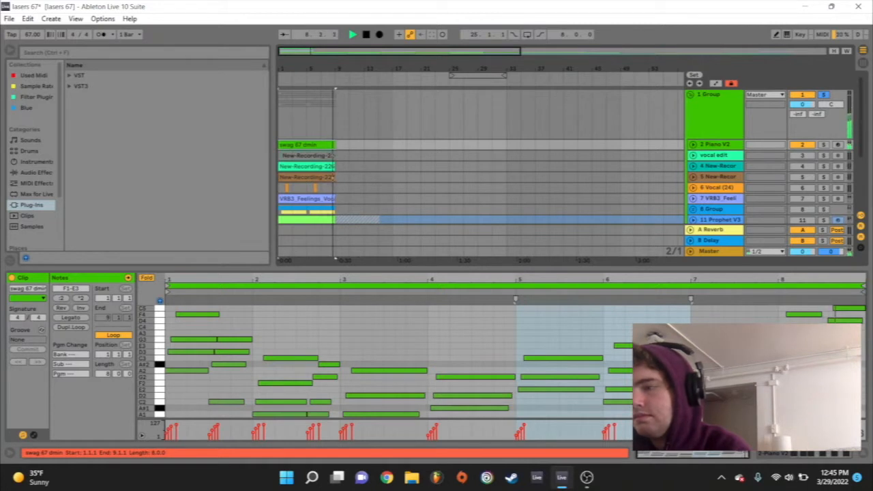
{"action": "key", "text": "space"}
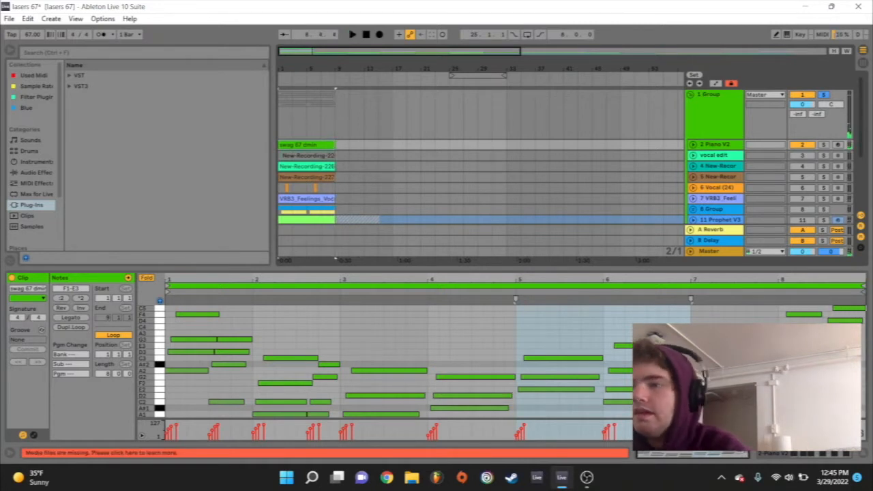
Step: Show the piano track's device chain and inspect the Piano V2 instrument's preset and settings
{"action": "key", "text": "shift+Tab"}
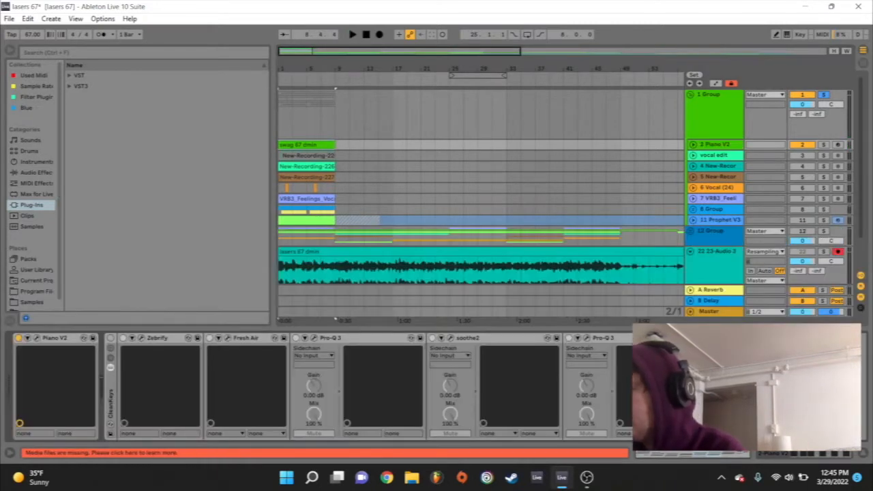
{"action": "left_click", "coordinate": [37, 339]}
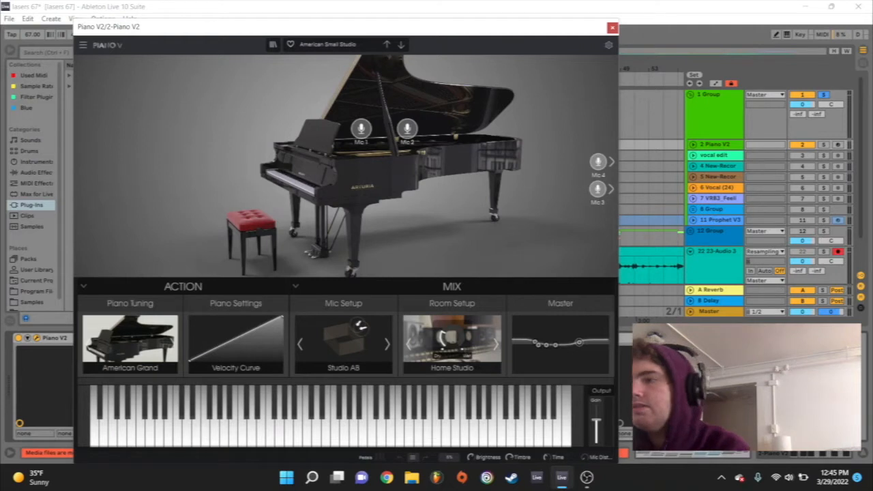
{"action": "left_click", "coordinate": [612, 27]}
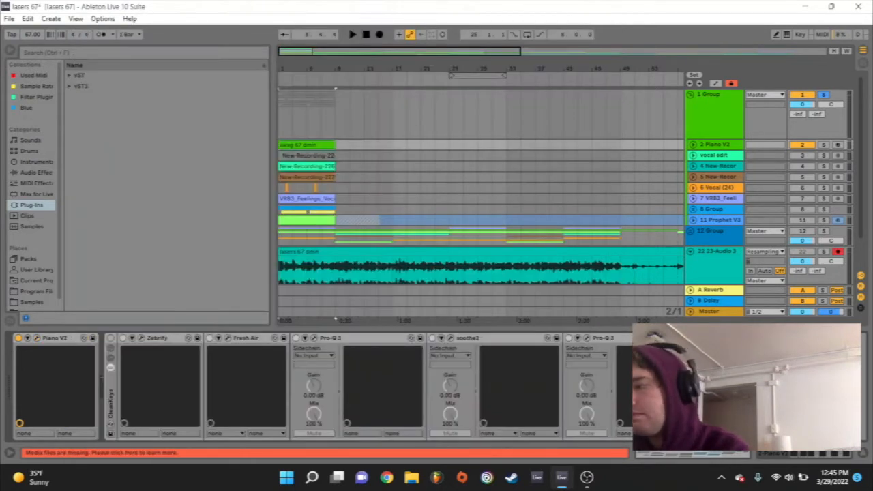
Step: Turn on the CleanKeys effect rack on the piano track and review the Zebrify plugin's Diogenes preset
{"action": "left_click", "coordinate": [110, 338]}
{"action": "left_click", "coordinate": [142, 338]}
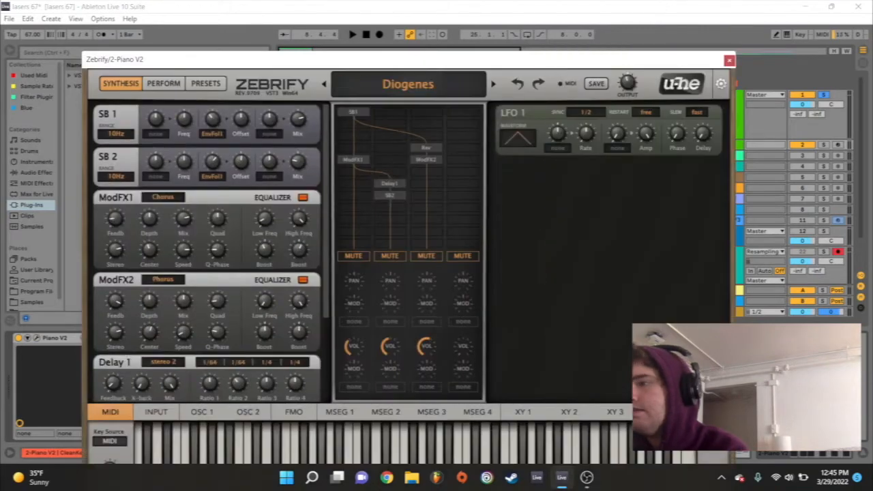
{"action": "left_click_drag", "start_coordinate": [300, 62], "coordinate": [268, 34]}
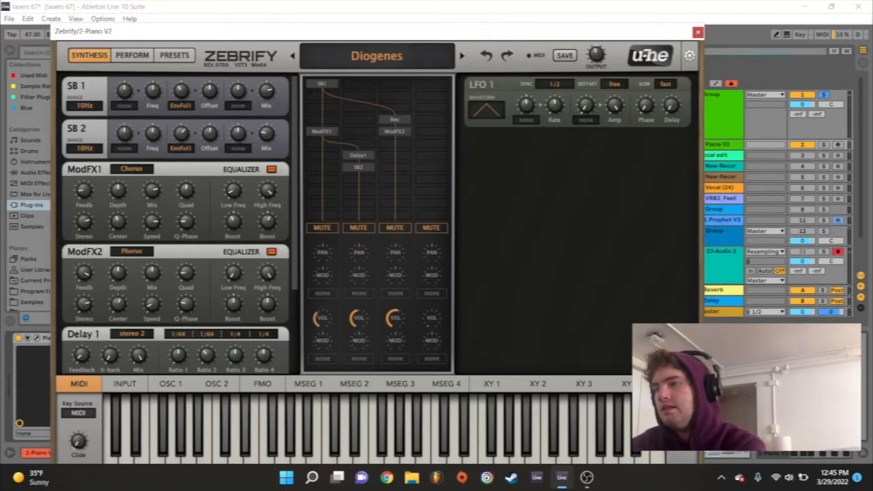
{"action": "left_click", "coordinate": [698, 33]}
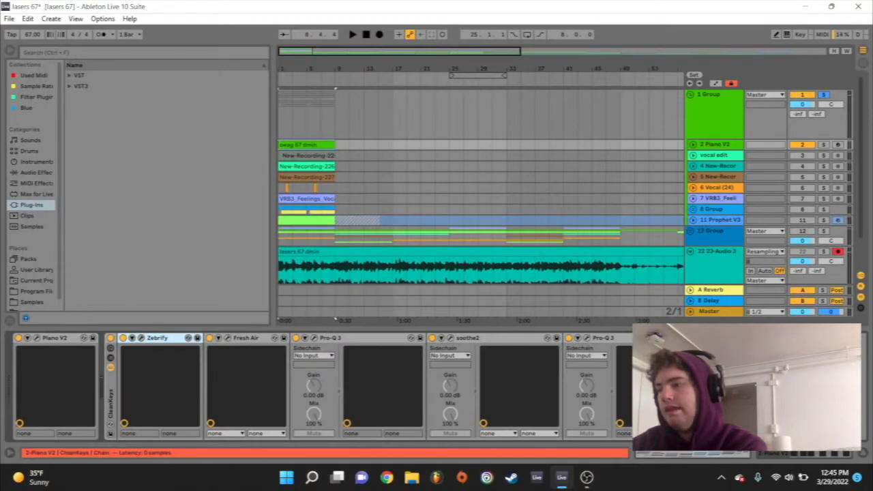
Step: Inspect the Fresh Air settings and the low-cut curve in the first Pro-Q 3 of the piano's effect chain
{"action": "left_click", "coordinate": [227, 338]}
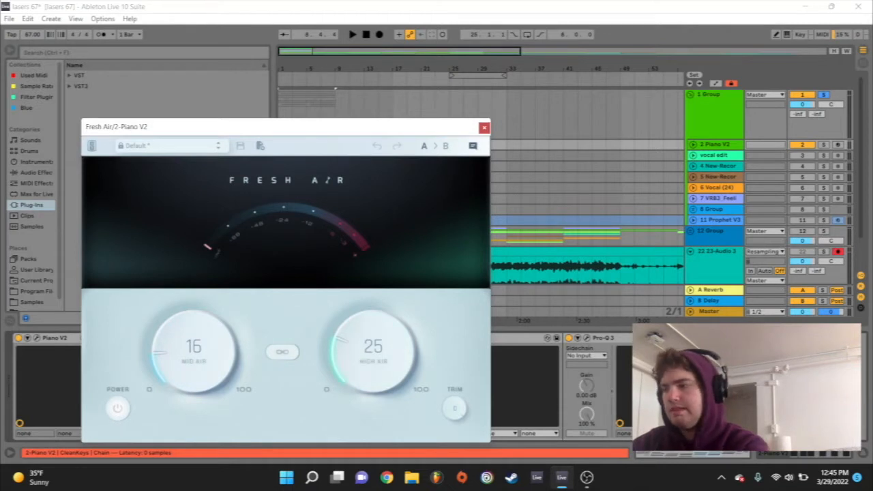
{"action": "left_click", "coordinate": [485, 128]}
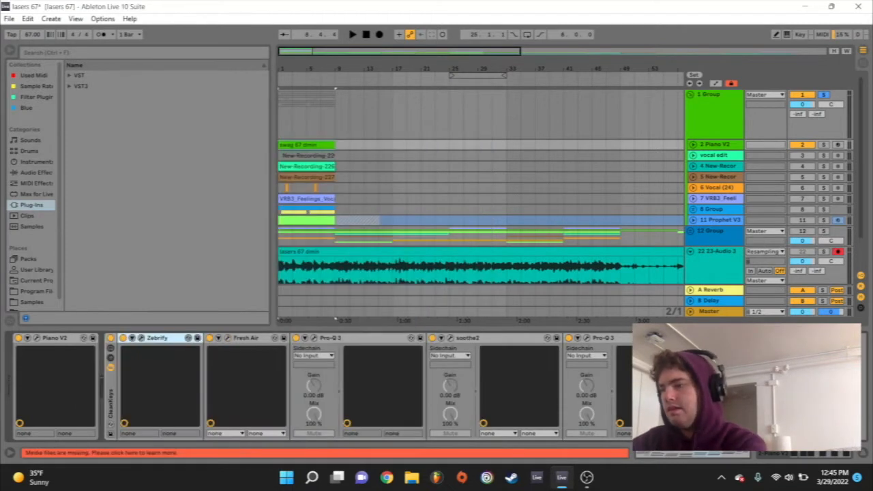
{"action": "left_click", "coordinate": [313, 338]}
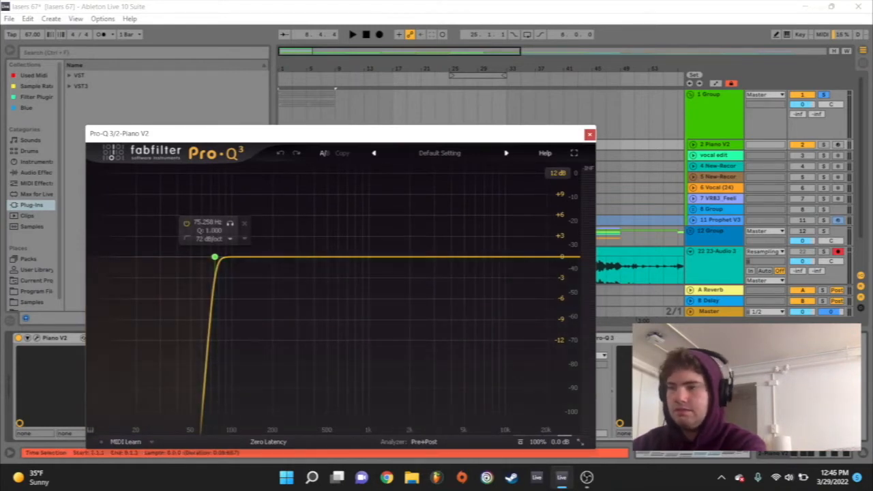
{"action": "left_click", "coordinate": [590, 134]}
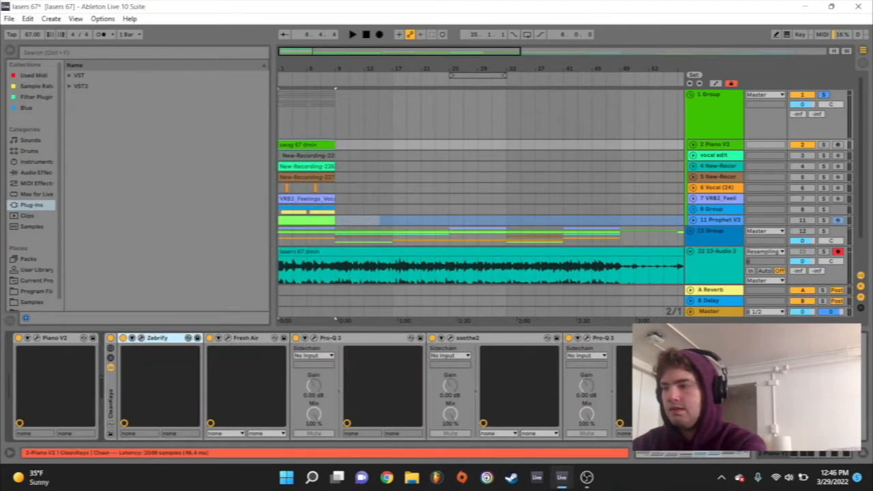
Step: Inspect the soothe2 plugin's depth, sharpness and frequency curve in the piano's effect chain
{"action": "left_click", "coordinate": [451, 339]}
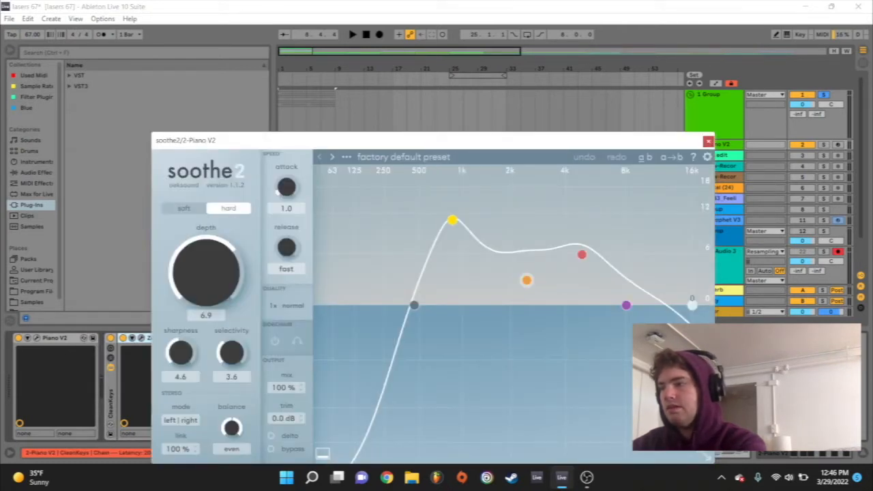
{"action": "left_click_drag", "start_coordinate": [409, 139], "coordinate": [403, 95]}
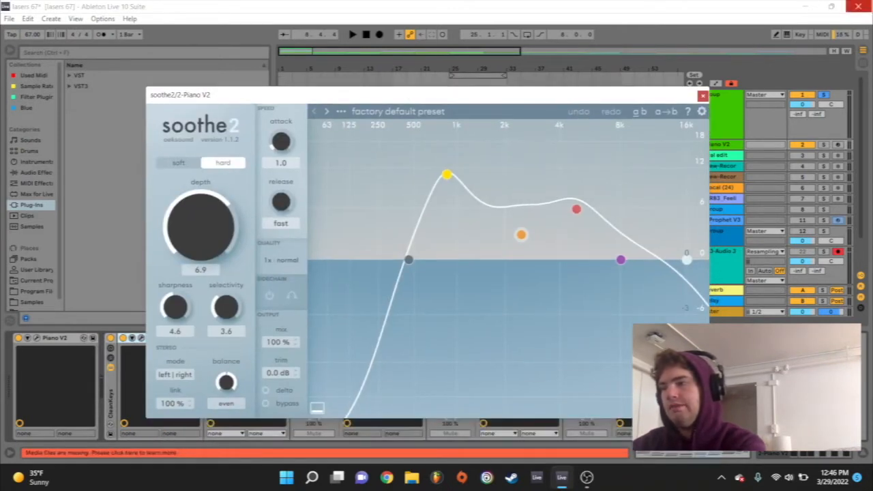
{"action": "left_click", "coordinate": [703, 97]}
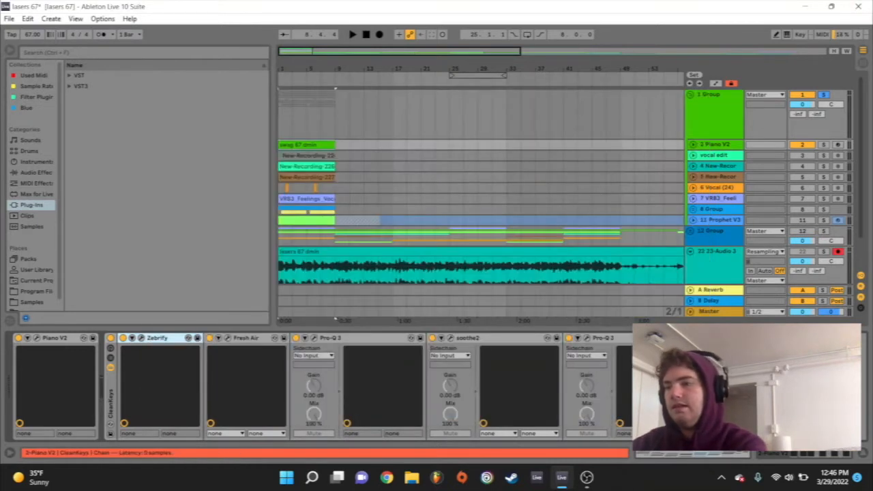
Step: Inspect the Band Pass Narrow curve in the second Pro-Q 3 after soothe2
{"action": "left_click", "coordinate": [586, 338]}
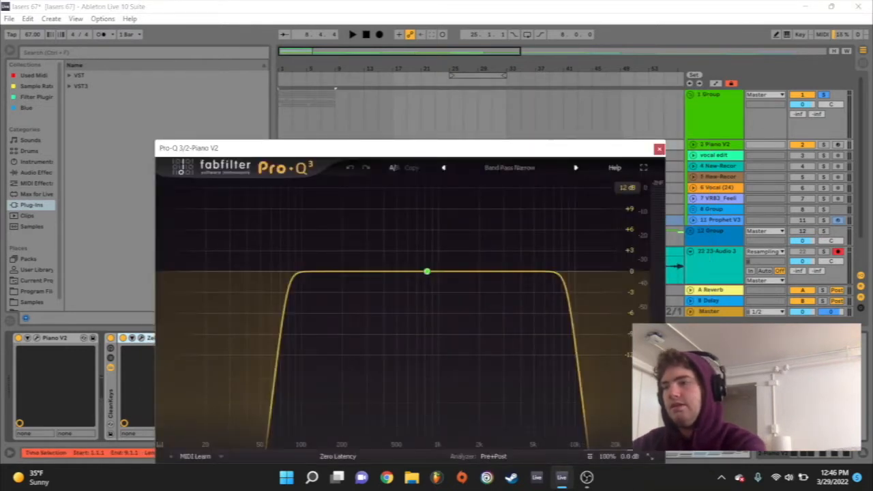
{"action": "left_click_drag", "start_coordinate": [423, 148], "coordinate": [419, 45]}
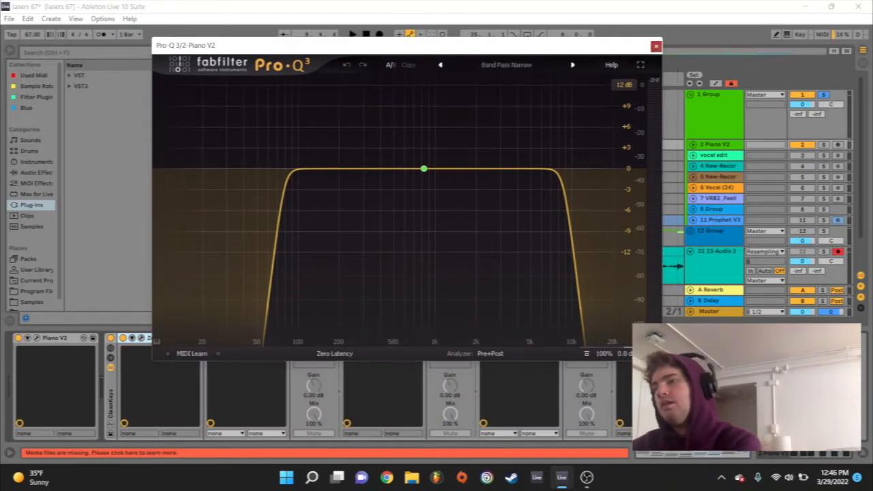
{"action": "left_click", "coordinate": [657, 47]}
Step: Play the swag 67 dmin clip with the effect rack on, and deactivate the Piano V2 track
{"action": "double_click", "coordinate": [306, 144]}
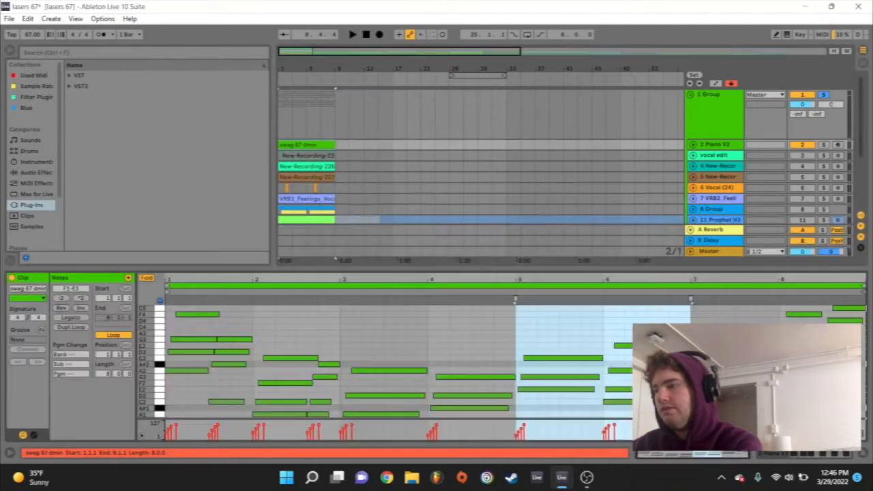
{"action": "key", "text": "space"}
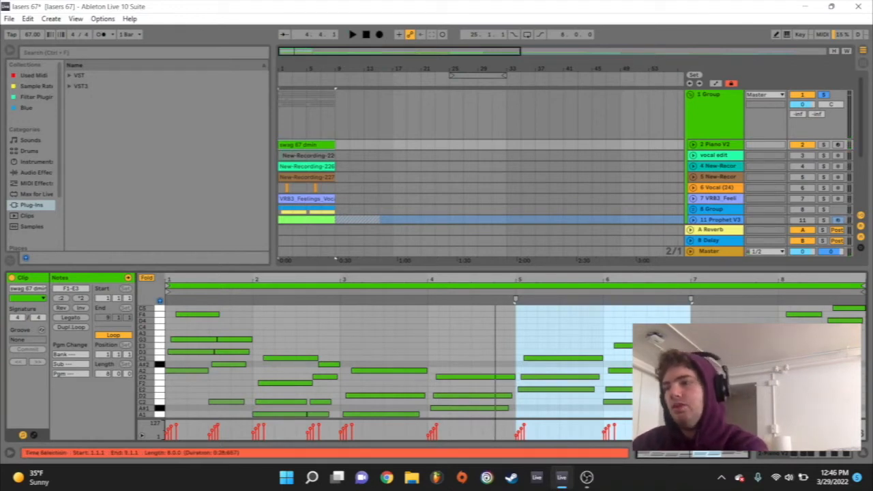
{"action": "left_click", "coordinate": [802, 144]}
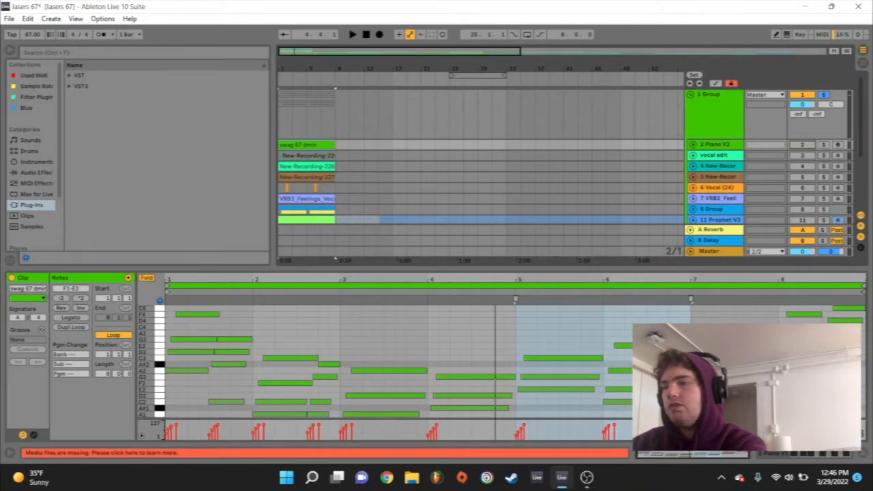
Step: Examine the vocal edit track's recording and its effect chain with Brusfri, Melodyne and Auto-Tune
{"action": "double_click", "coordinate": [714, 155]}
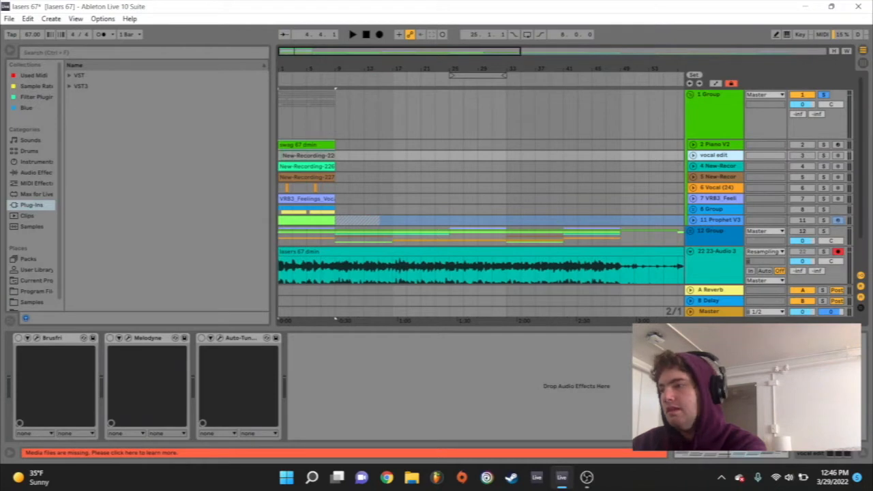
{"action": "left_click", "coordinate": [693, 155]}
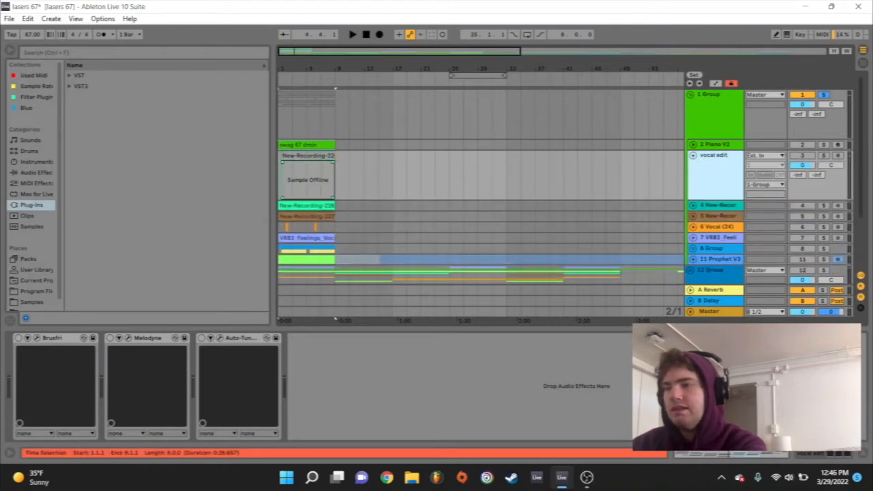
{"action": "left_click", "coordinate": [294, 180]}
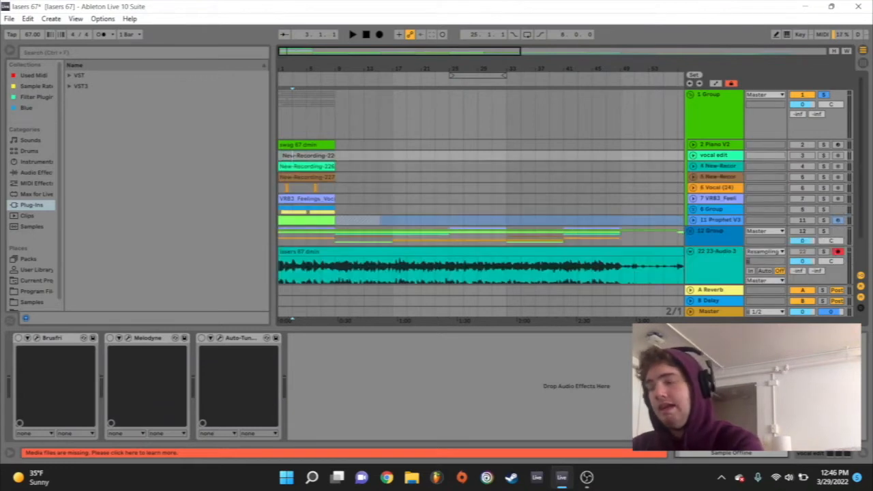
{"action": "left_click", "coordinate": [693, 156]}
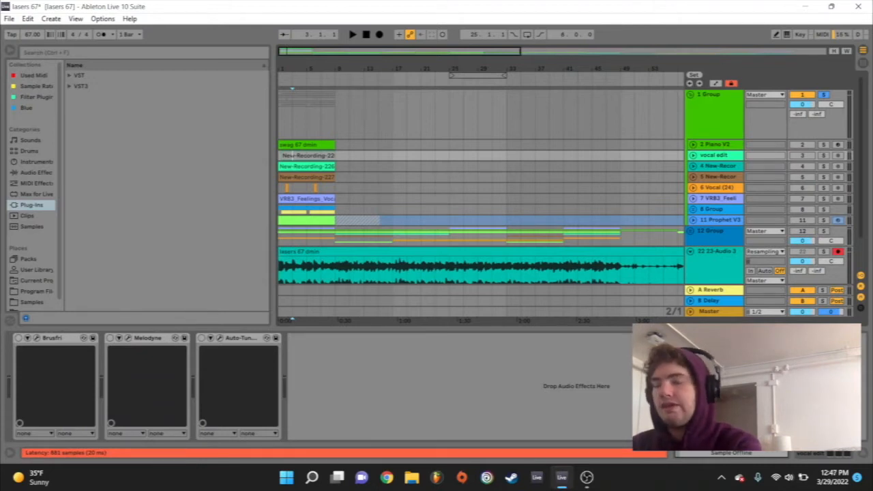
{"action": "left_click", "coordinate": [37, 338]}
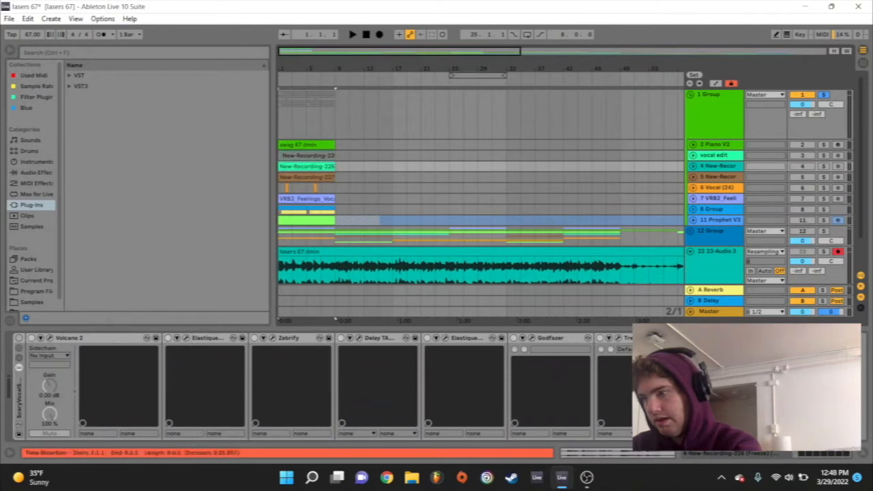
Step: Solo the 4 New-Recor track and listen to its New-Recording-226 clip from the start
{"action": "left_click", "coordinate": [824, 166]}
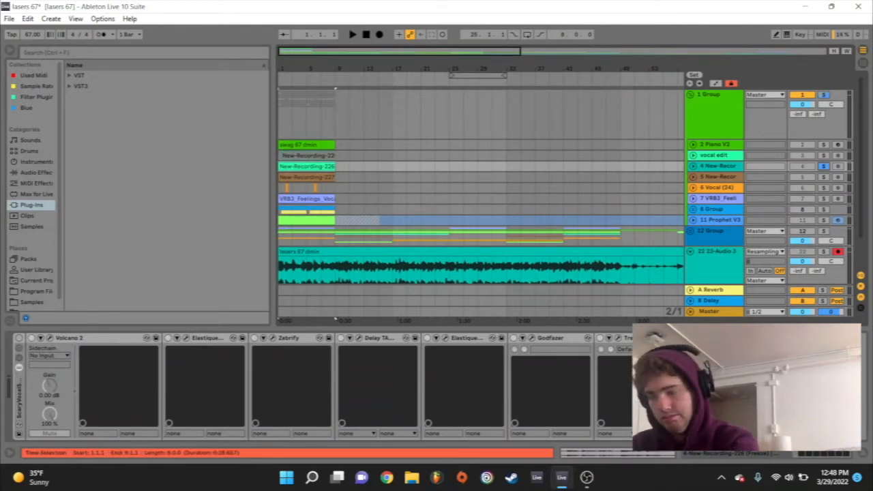
{"action": "double_click", "coordinate": [307, 166]}
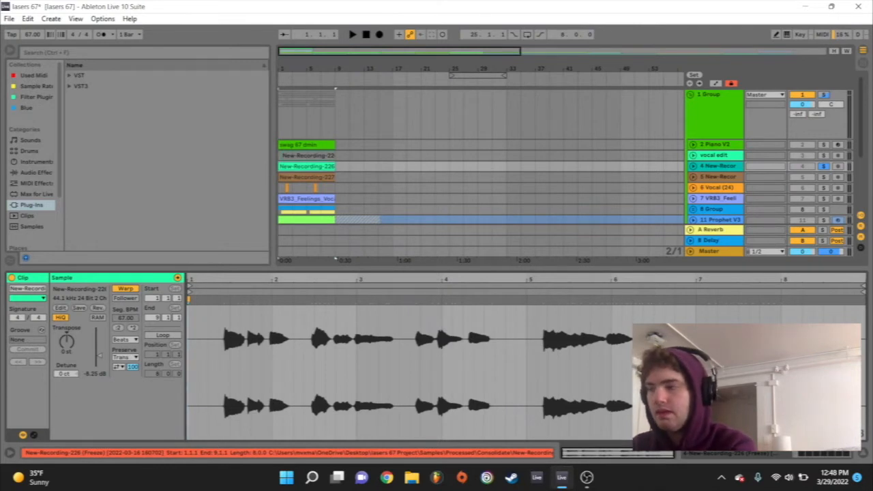
{"action": "key", "text": "space"}
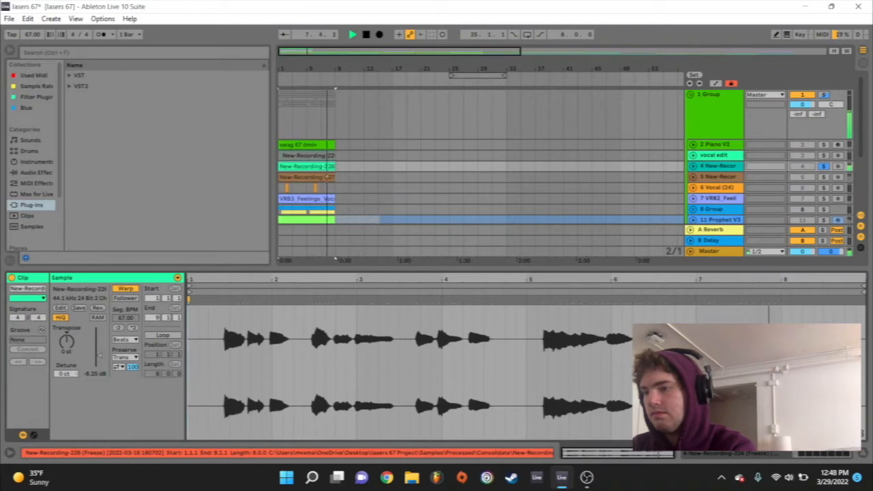
{"action": "key", "text": "space"}
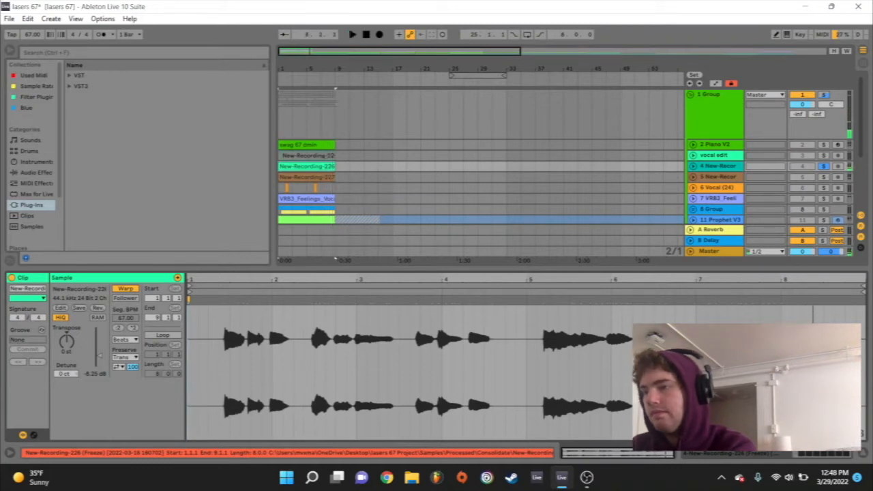
Step: Turn on the ScaryVocalSpace effect rack on the 4 New-Recor track and examine its Volcano 2 filter settings
{"action": "double_click", "coordinate": [718, 166]}
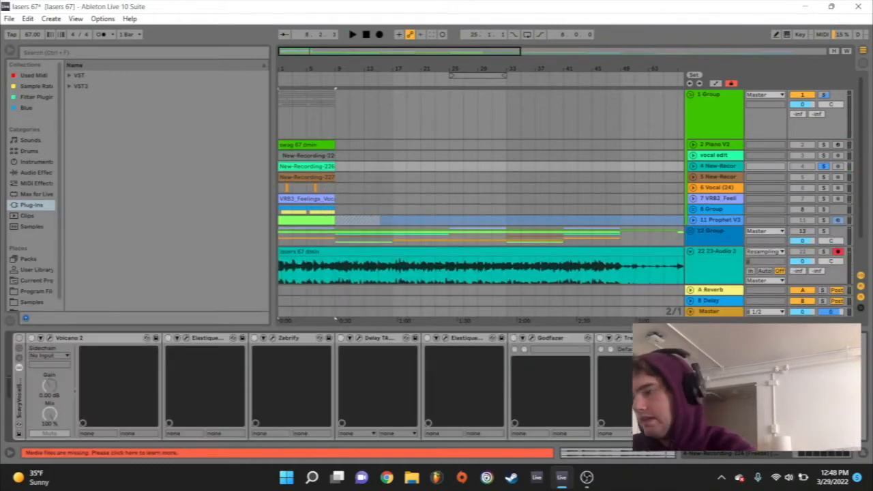
{"action": "left_click", "coordinate": [19, 338]}
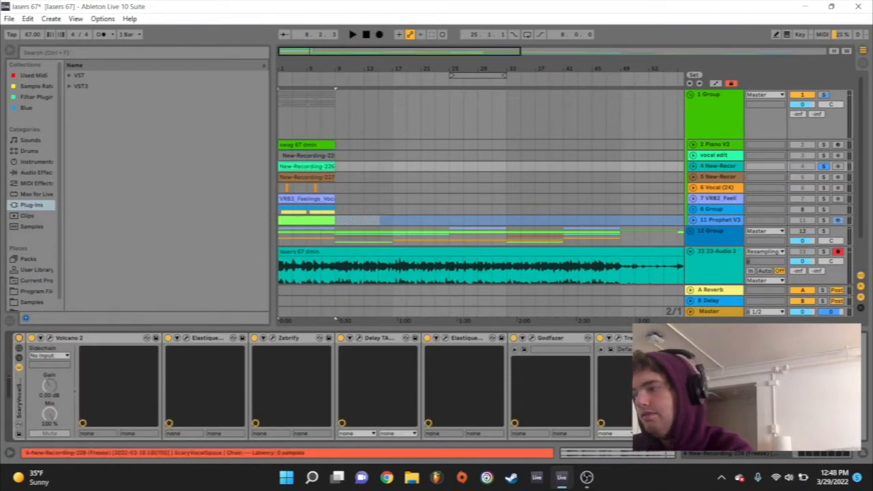
{"action": "left_click", "coordinate": [50, 339]}
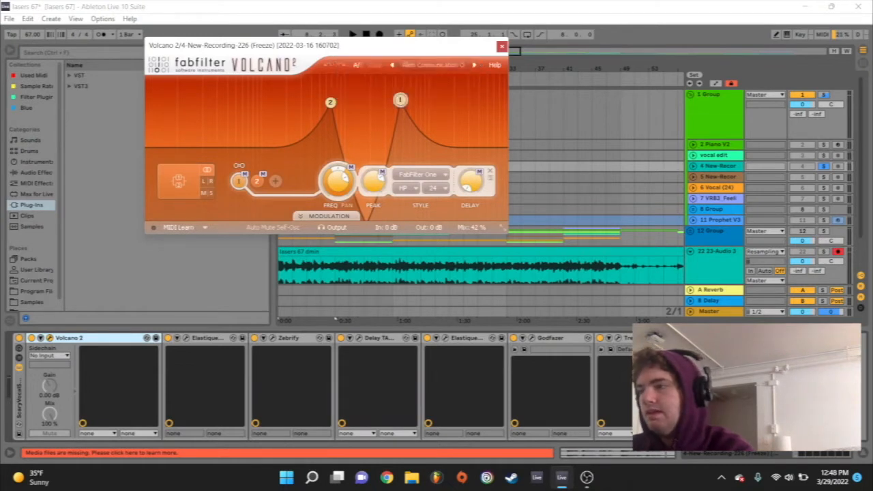
{"action": "left_click", "coordinate": [501, 46]}
Step: Examine the settings of the first ElastiquePitch and of Zebrify in the vocal rack
{"action": "left_click", "coordinate": [186, 339]}
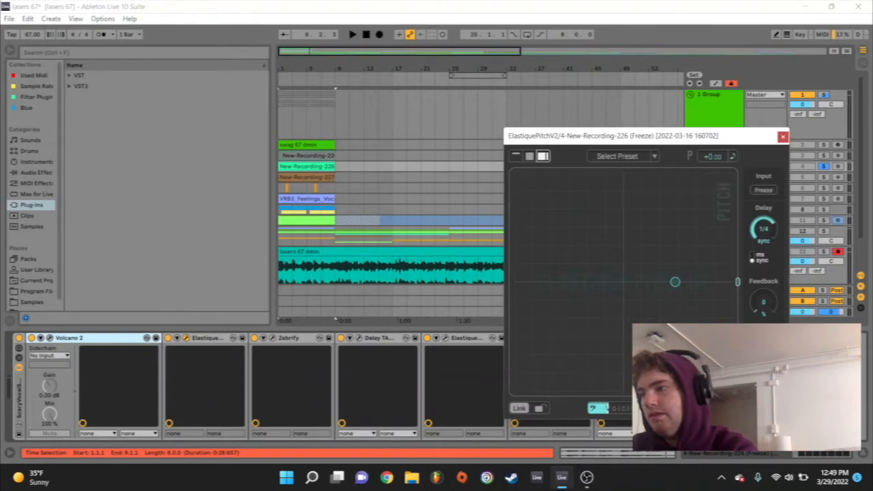
{"action": "left_click", "coordinate": [272, 339]}
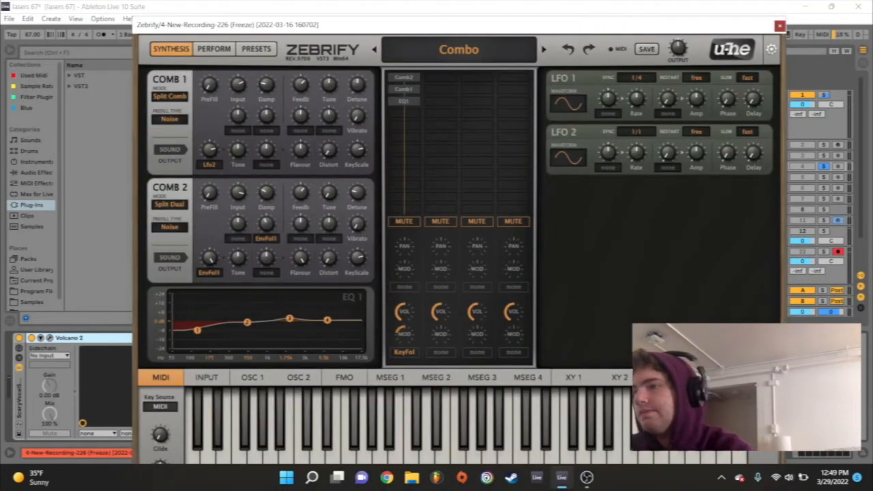
{"action": "left_click", "coordinate": [780, 26]}
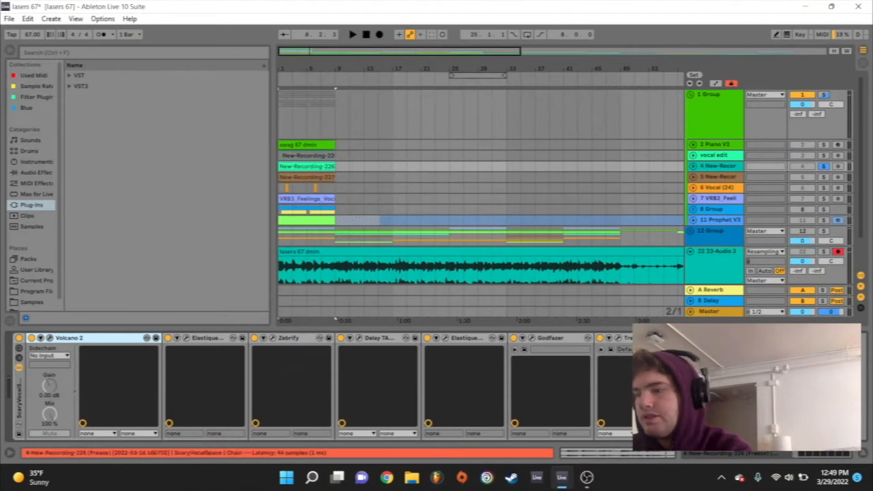
Step: Examine the Delay TAPE-201 settings and the second ElastiquePitch in the same vocal rack
{"action": "left_click", "coordinate": [359, 339]}
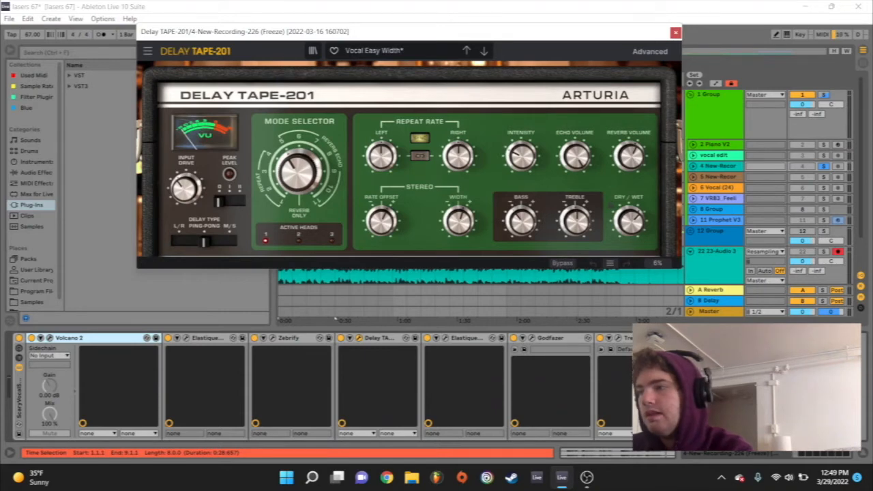
{"action": "left_click", "coordinate": [446, 338]}
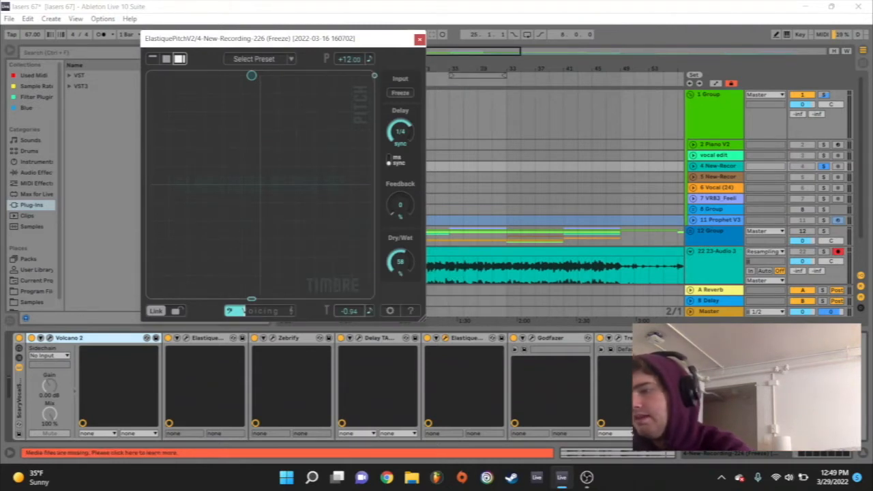
{"action": "left_click", "coordinate": [420, 39]}
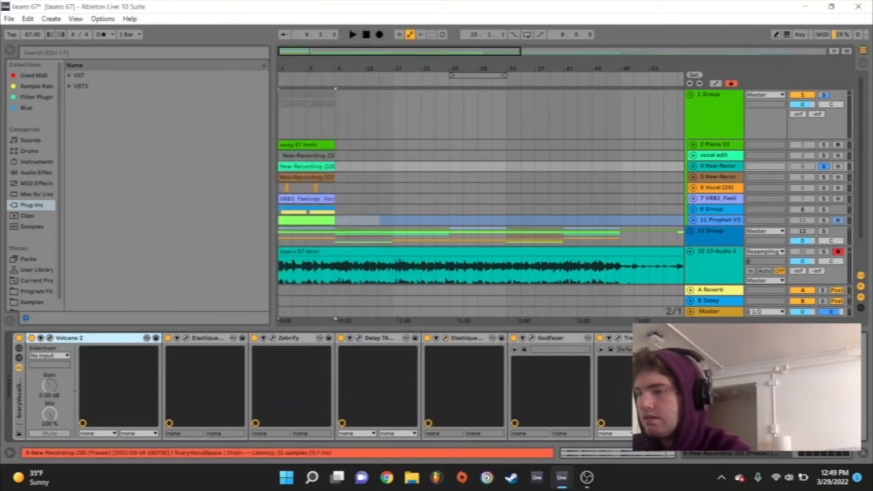
Step: Bring the 4 New-Recor track's device chain back into view and examine the Tremolator after Godfazer
{"action": "left_click", "coordinate": [532, 338]}
{"action": "left_click", "coordinate": [451, 265]}
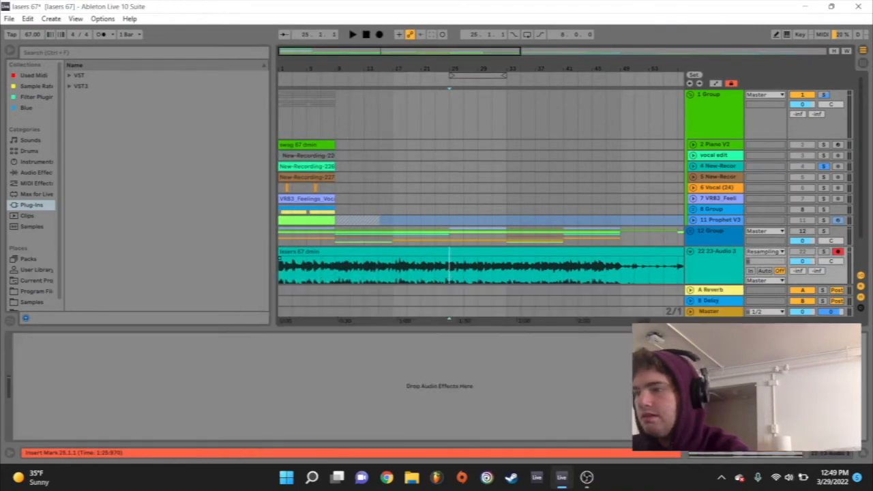
{"action": "left_click", "coordinate": [719, 166]}
{"action": "left_click", "coordinate": [707, 101]}
{"action": "left_click", "coordinate": [618, 338]}
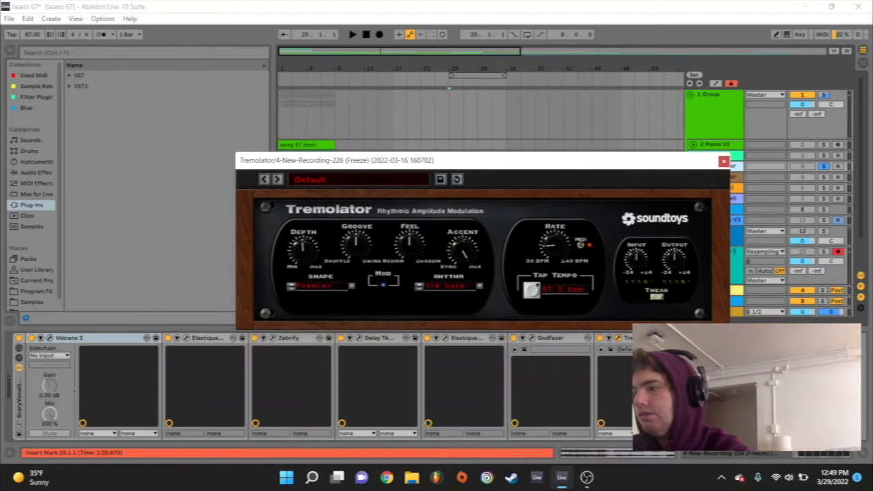
{"action": "left_click", "coordinate": [724, 162]}
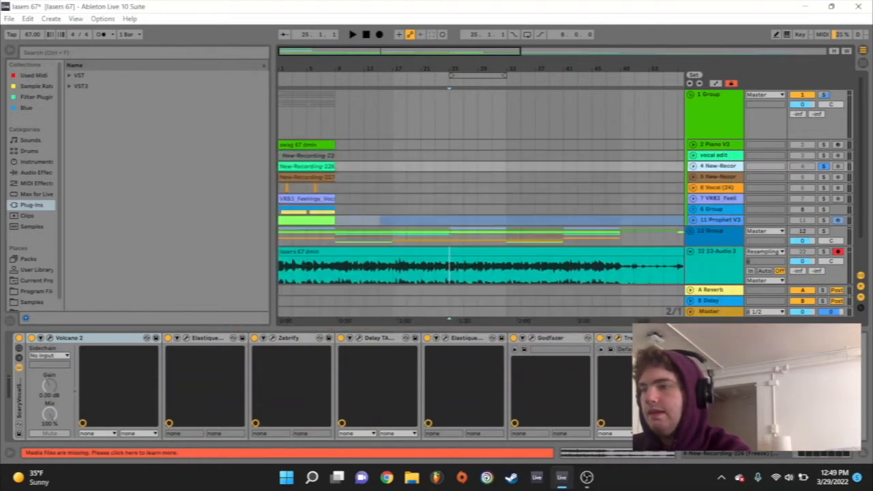
Step: Play the New-Recording-226 clip from its start with the ScaryVocalSpace rack on
{"action": "double_click", "coordinate": [307, 167]}
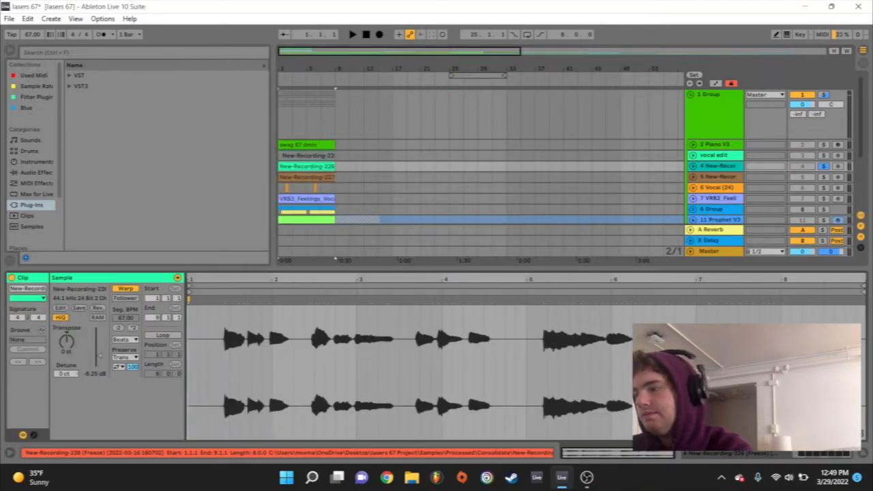
{"action": "key", "text": "space"}
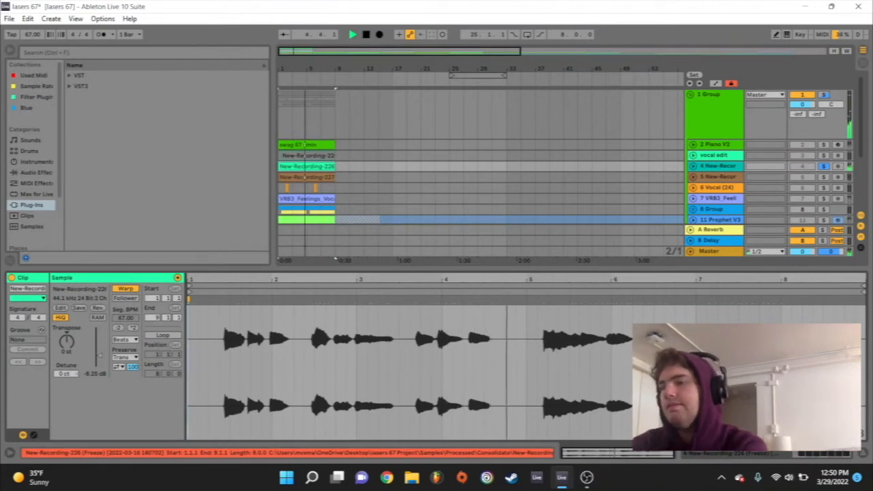
{"action": "key", "text": "space"}
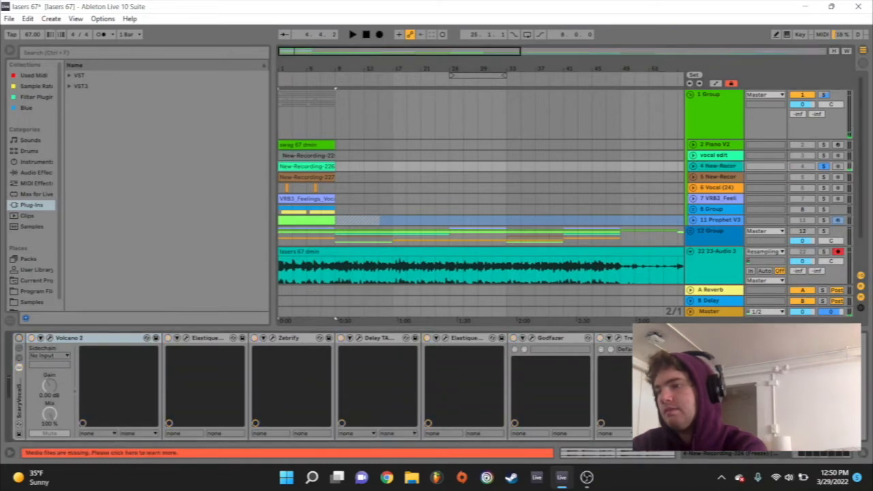
Step: Solo the 6 Vocal (24) track, unfold it to show its waveform, and play it from the start of the arrangement
{"action": "left_click", "coordinate": [715, 144]}
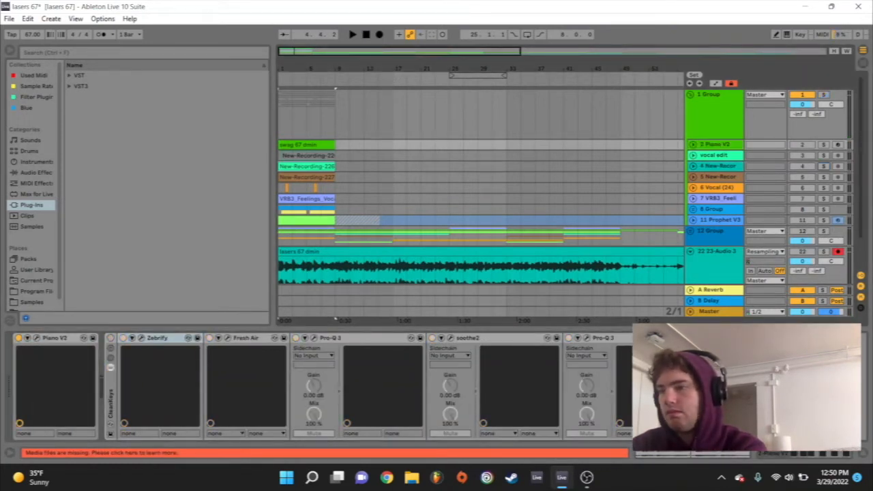
{"action": "left_click", "coordinate": [716, 187]}
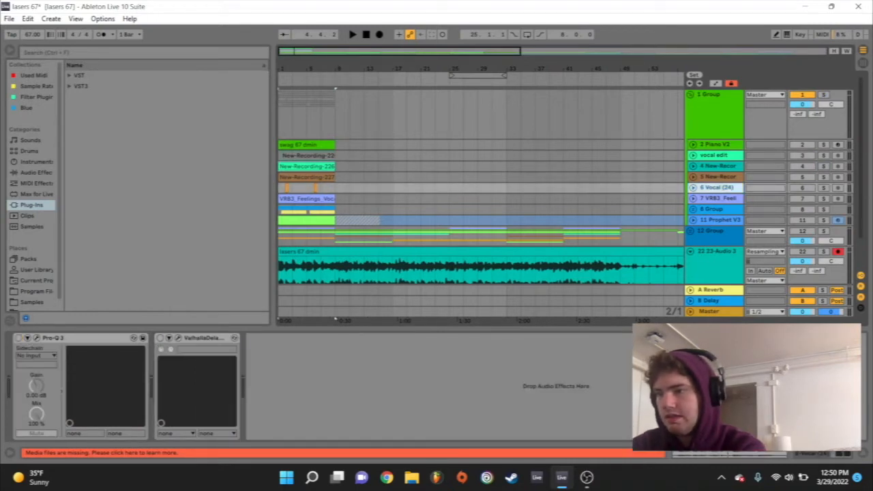
{"action": "key", "text": "ctrl+a"}
{"action": "key", "text": "z"}
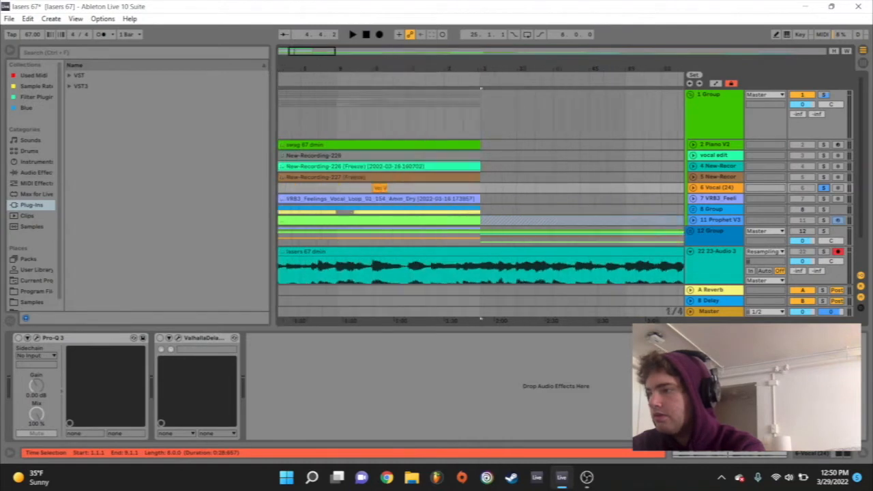
{"action": "left_click", "coordinate": [693, 188]}
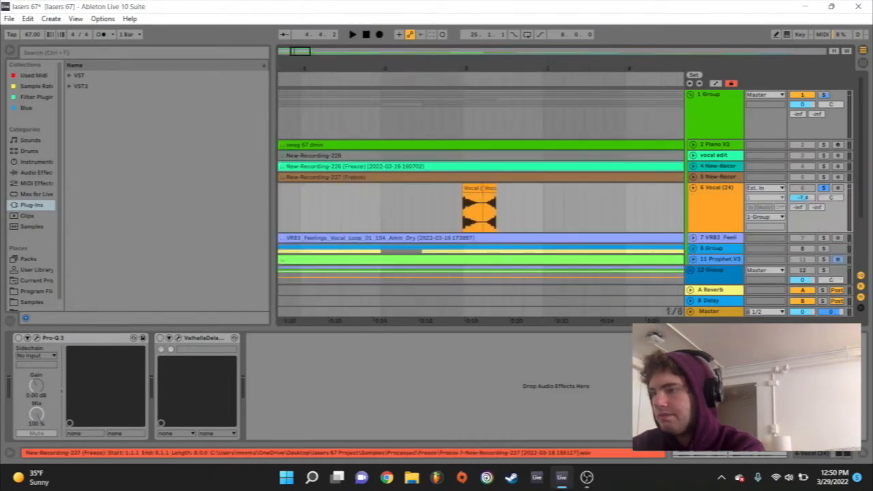
{"action": "scroll", "coordinate": [481, 166], "scroll_direction": "left", "scroll_amount": 5}
{"action": "left_click", "coordinate": [280, 209]}
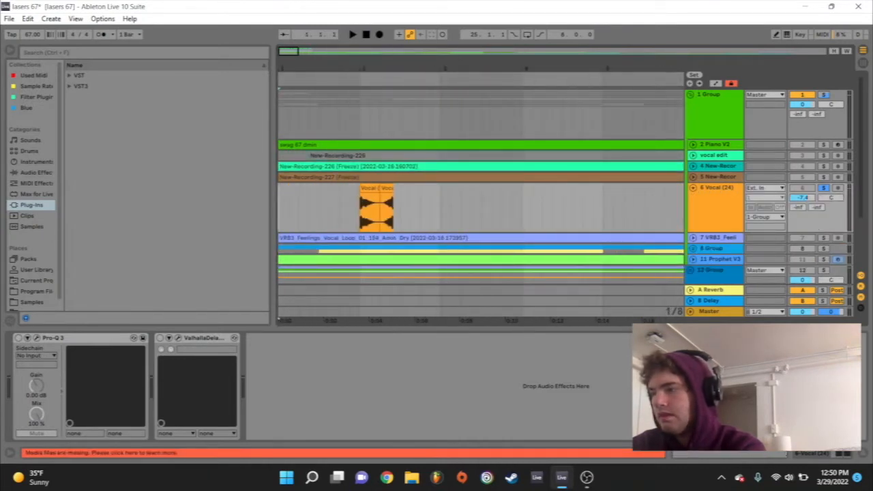
{"action": "key", "text": "space"}
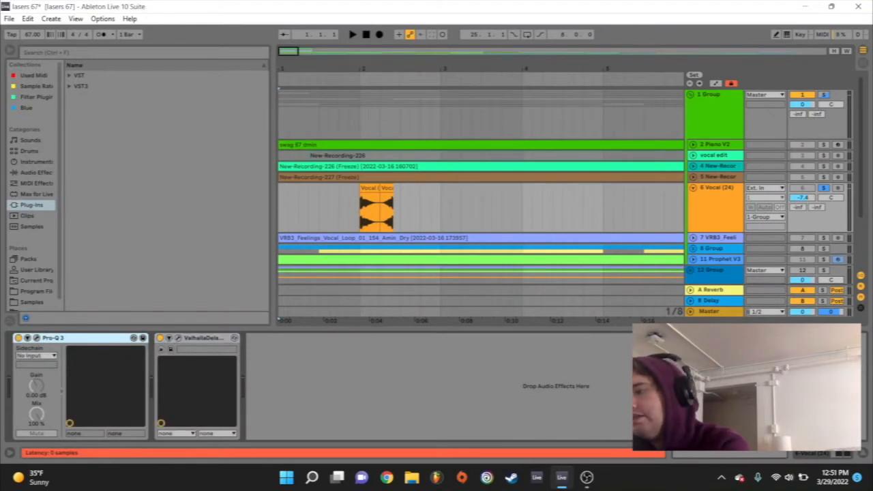
Step: Examine the Vocal (24) track's Pro-Q 3 and ValhallaDelay, and play its first clip from 1.4.1 with both effects on
{"action": "left_click", "coordinate": [37, 338]}
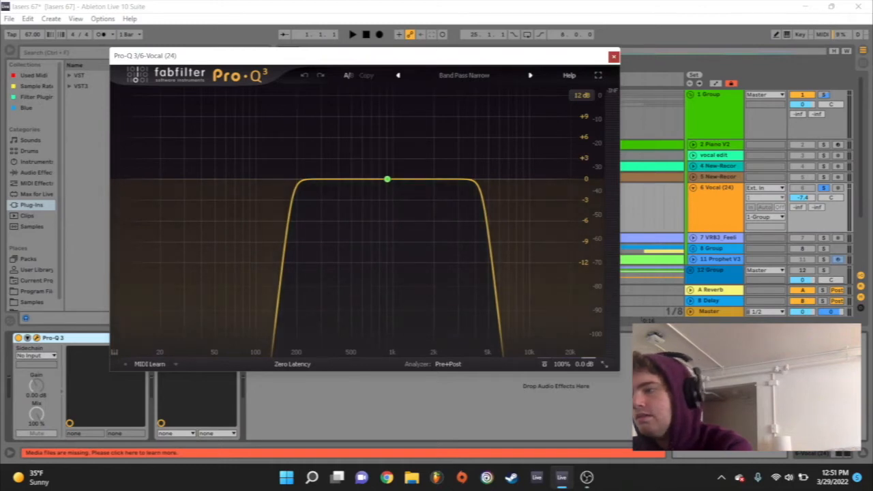
{"action": "left_click", "coordinate": [614, 56]}
{"action": "left_click", "coordinate": [169, 339]}
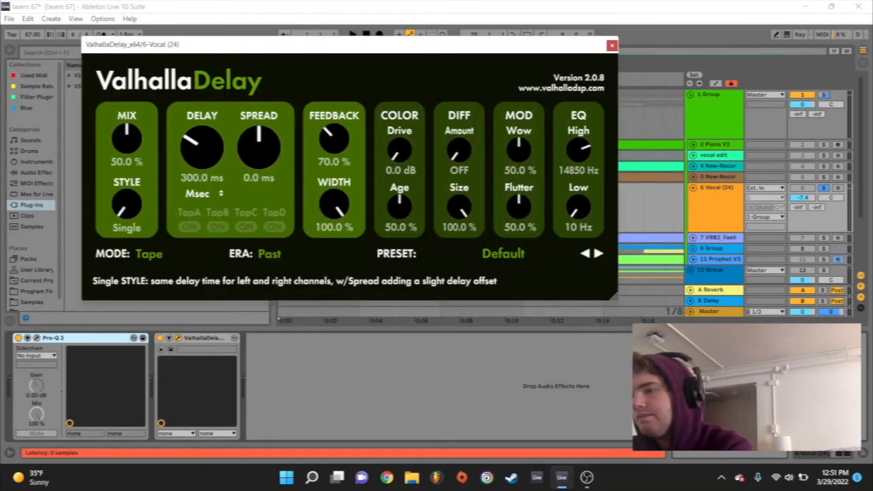
{"action": "left_click", "coordinate": [178, 338]}
{"action": "left_click", "coordinate": [178, 338]}
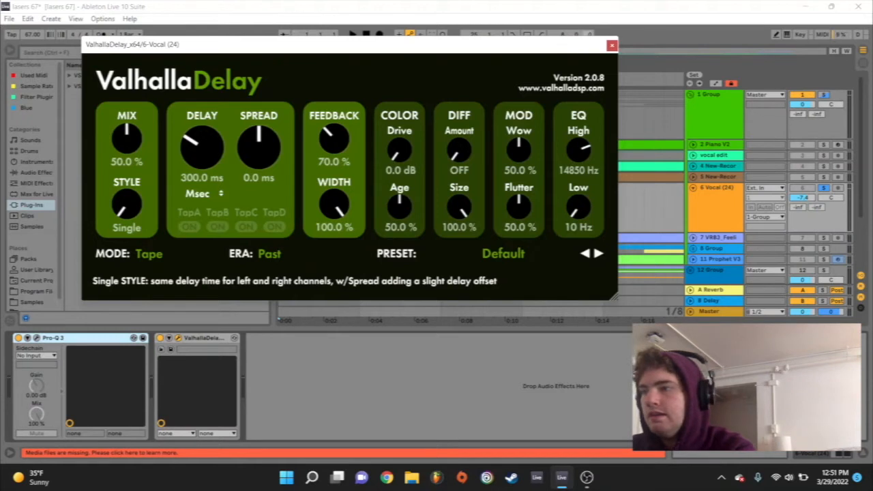
{"action": "left_click", "coordinate": [612, 45]}
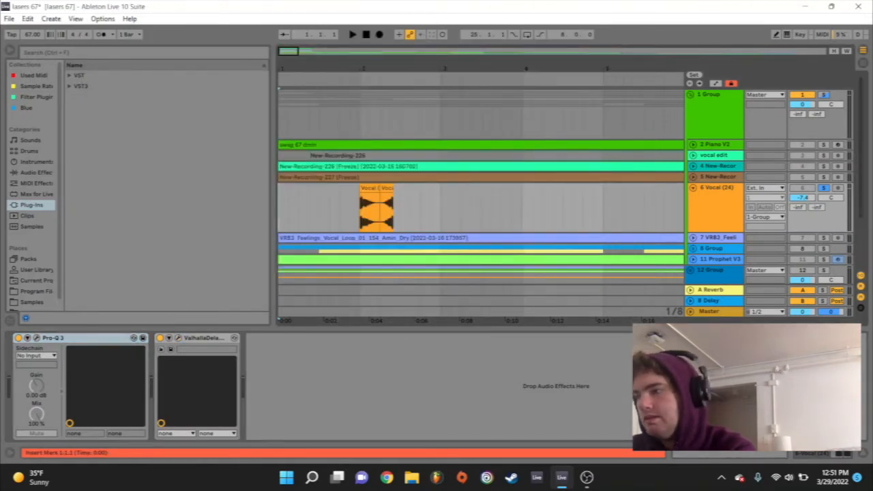
{"action": "left_click", "coordinate": [339, 209]}
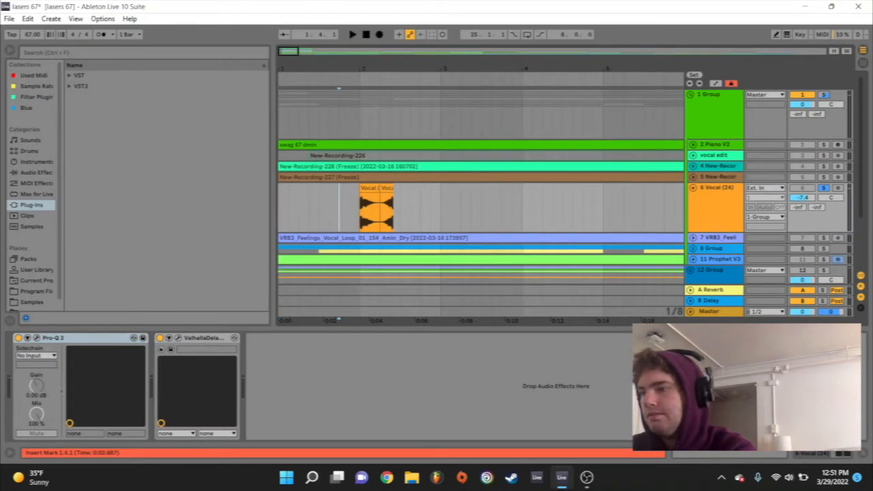
{"action": "key", "text": "space"}
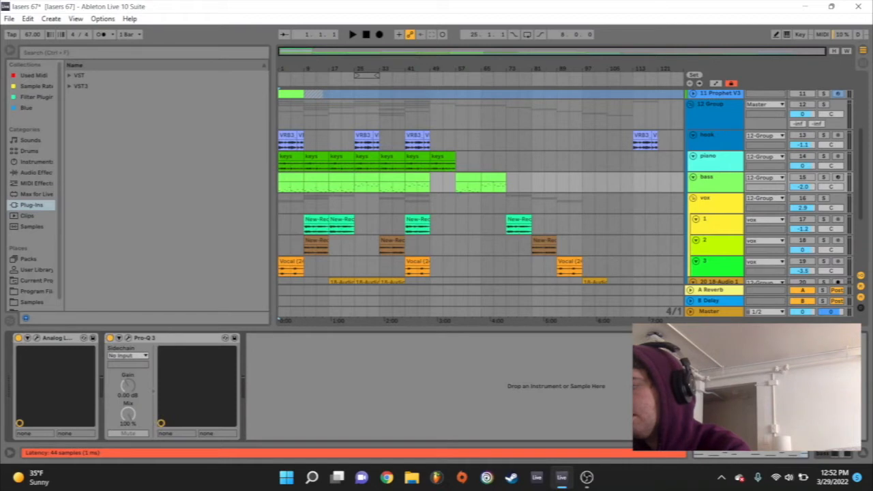
Step: Examine the bass track's Analog Lab V instrument and the curve in its Pro-Q 3
{"action": "left_click", "coordinate": [37, 339]}
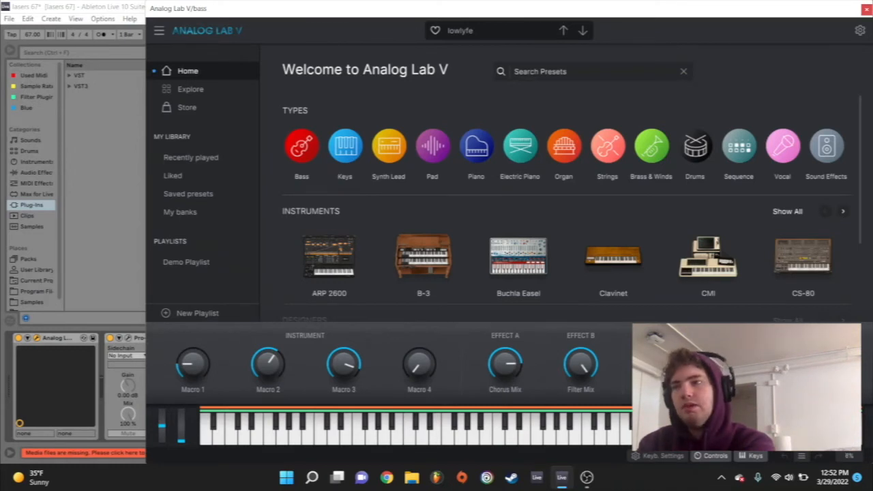
{"action": "left_click", "coordinate": [866, 9]}
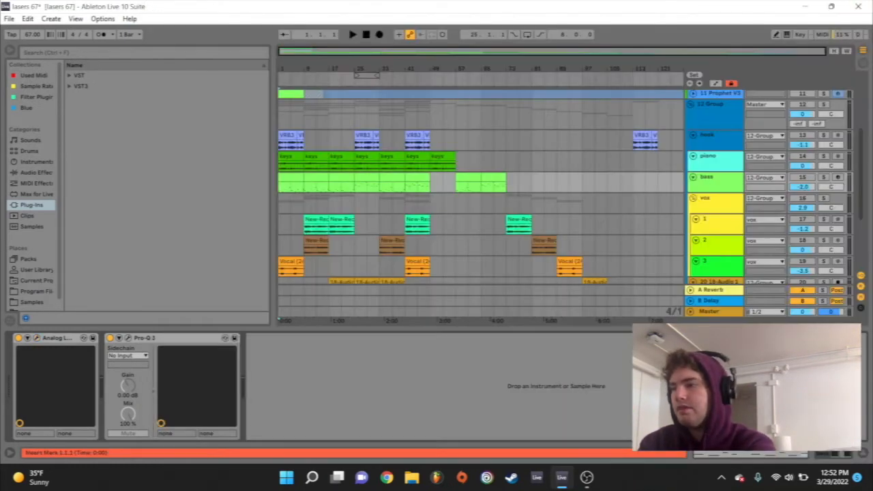
{"action": "left_click", "coordinate": [128, 339]}
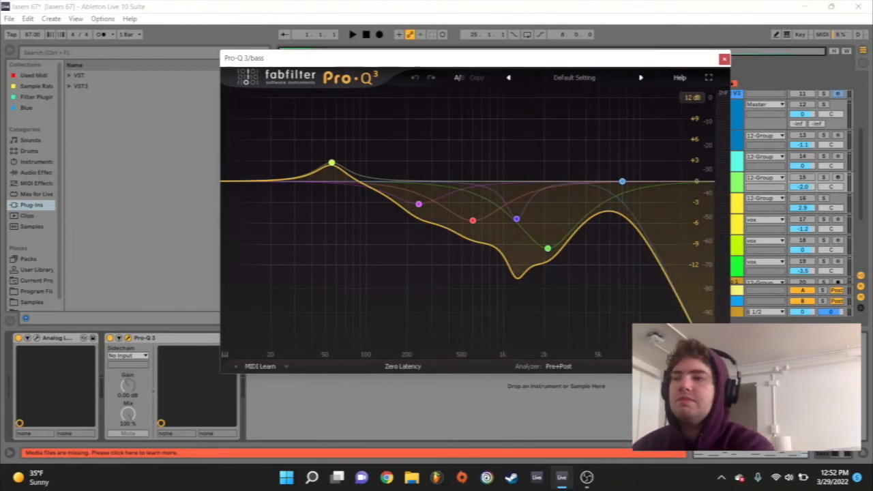
{"action": "left_click", "coordinate": [725, 59]}
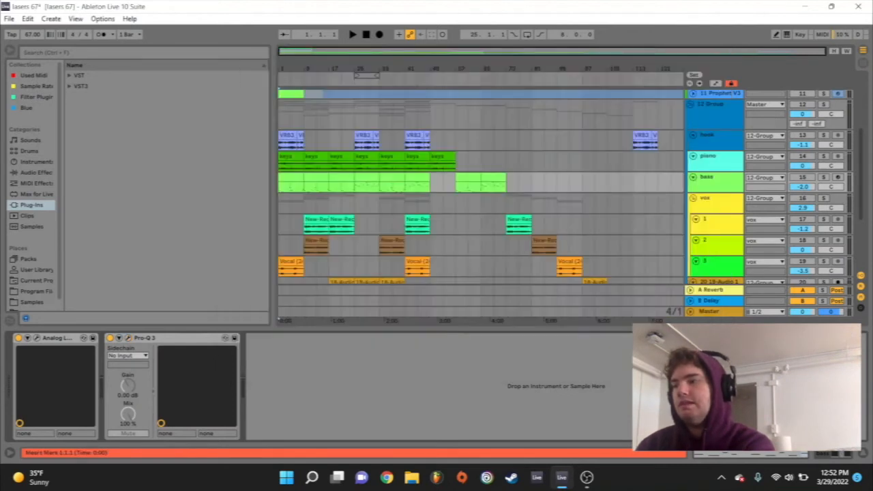
Step: Show the notes of the first bass clip, solo the bass track and listen to the clip
{"action": "double_click", "coordinate": [292, 178]}
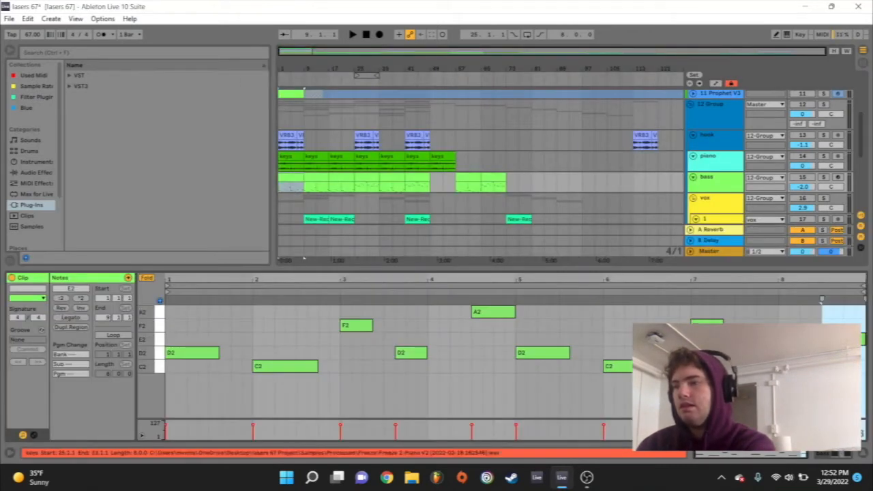
{"action": "left_click", "coordinate": [823, 177]}
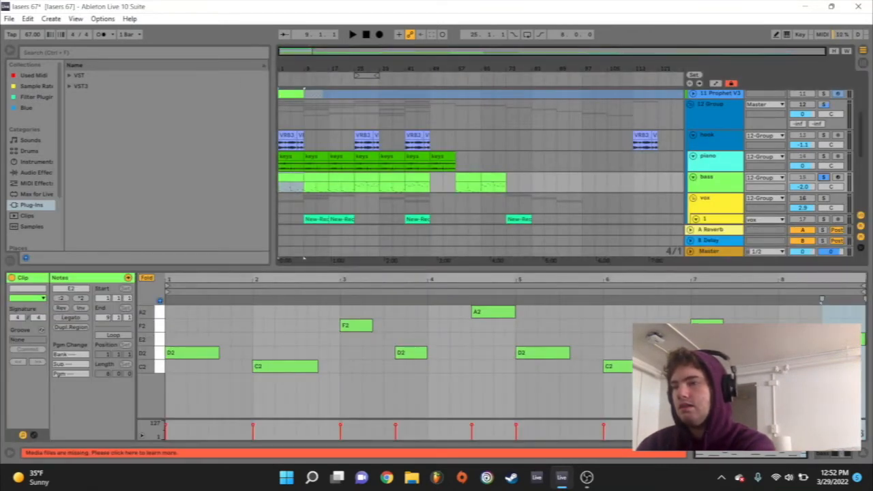
{"action": "key", "text": "space"}
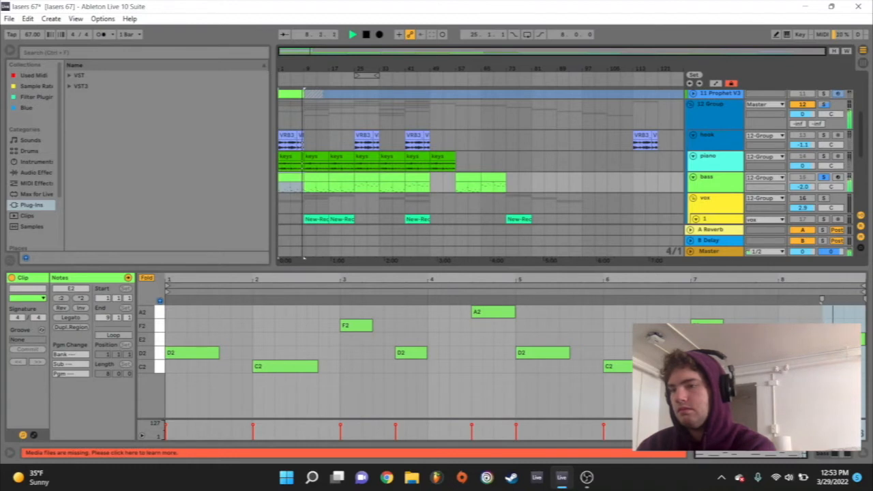
{"action": "key", "text": "space"}
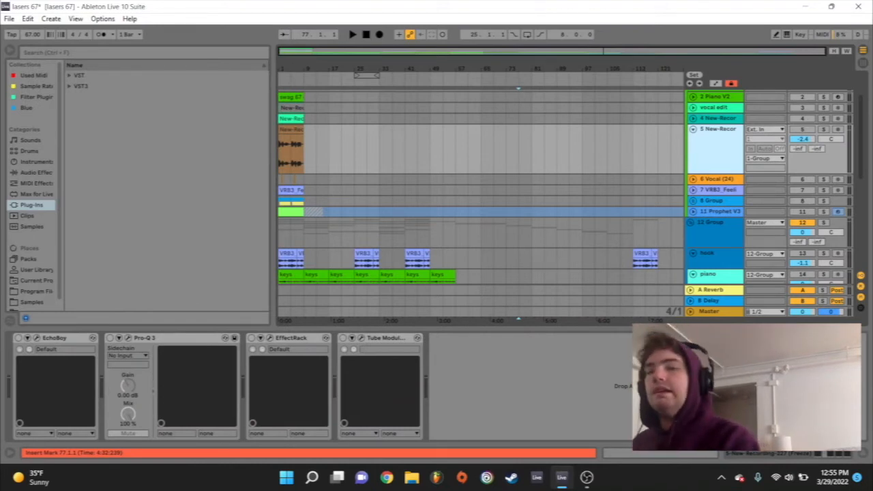
Step: Solo the 5 New-Recor track, show its clip's waveform, and listen to the clip from the start
{"action": "double_click", "coordinate": [291, 130]}
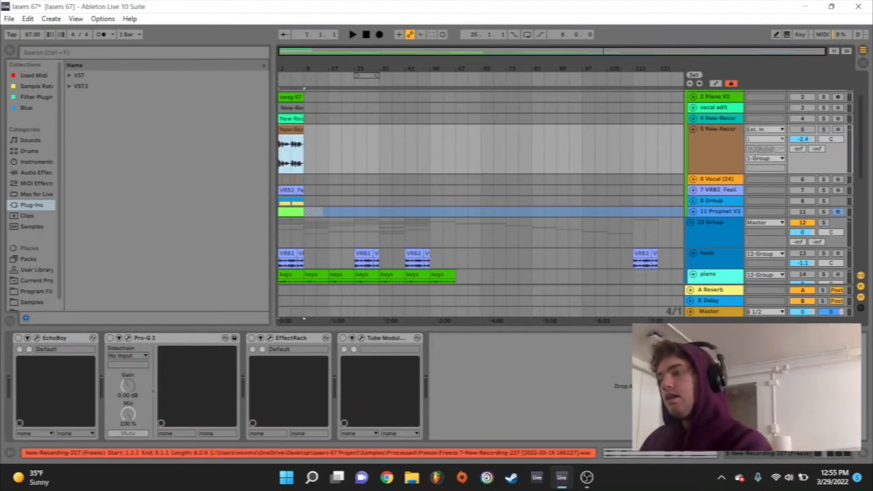
{"action": "left_click", "coordinate": [823, 129]}
{"action": "key", "text": "space"}
{"action": "scroll", "coordinate": [824, 136], "scroll_direction": "up", "scroll_amount": 1}
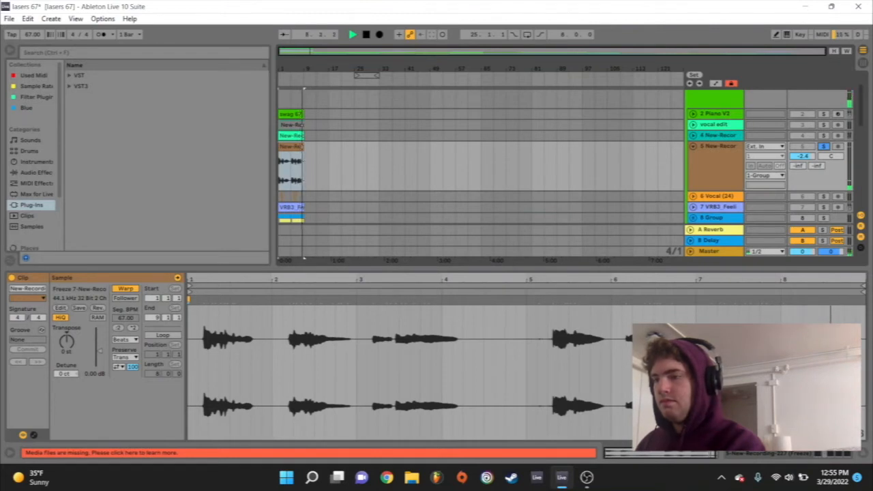
{"action": "key", "text": "space"}
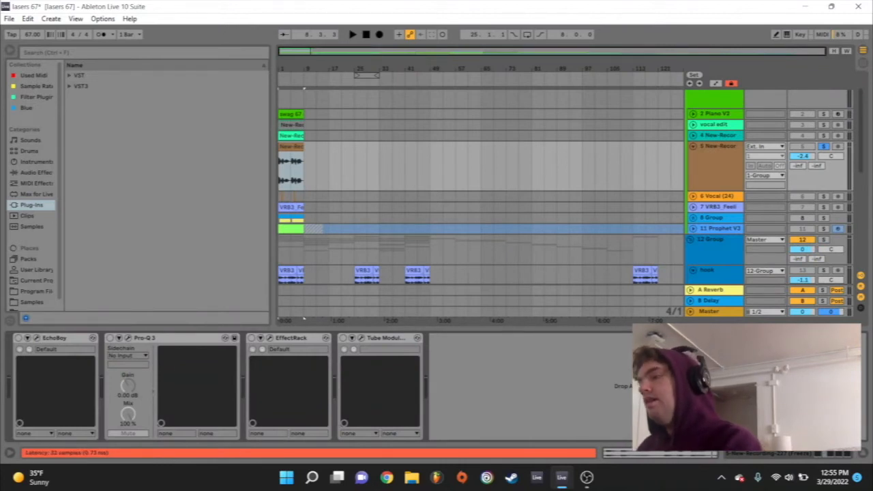
Step: Turn on all four effects on the 5 New-Recor track, and examine its EchoBoy settings and Pro-Q 3 curve
{"action": "left_click", "coordinate": [56, 338]}
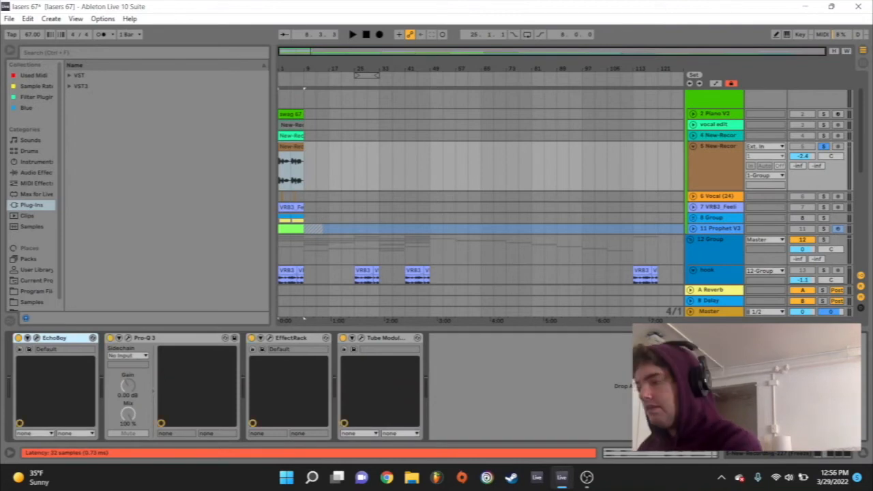
{"action": "left_click", "coordinate": [36, 339]}
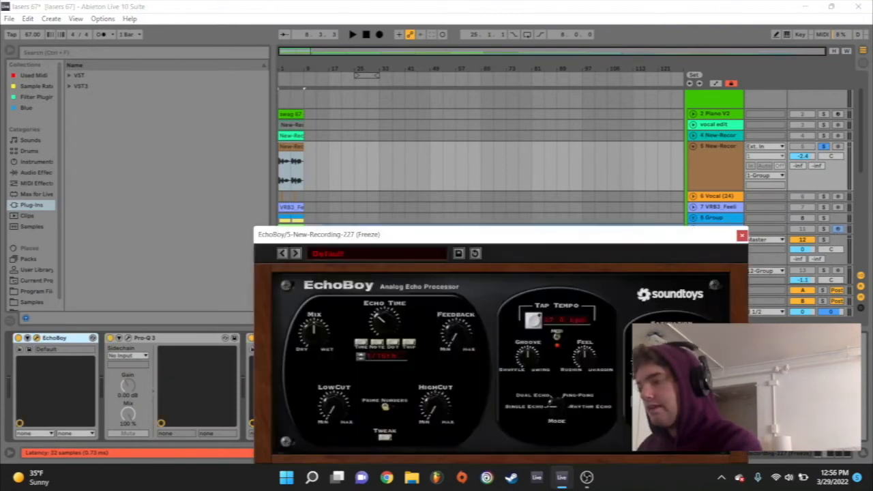
{"action": "left_click_drag", "start_coordinate": [335, 235], "coordinate": [240, 183]}
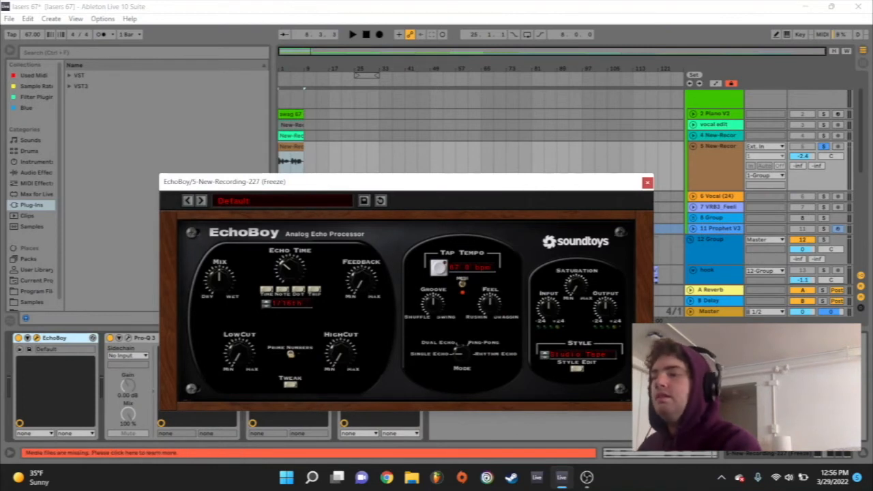
{"action": "left_click", "coordinate": [648, 183]}
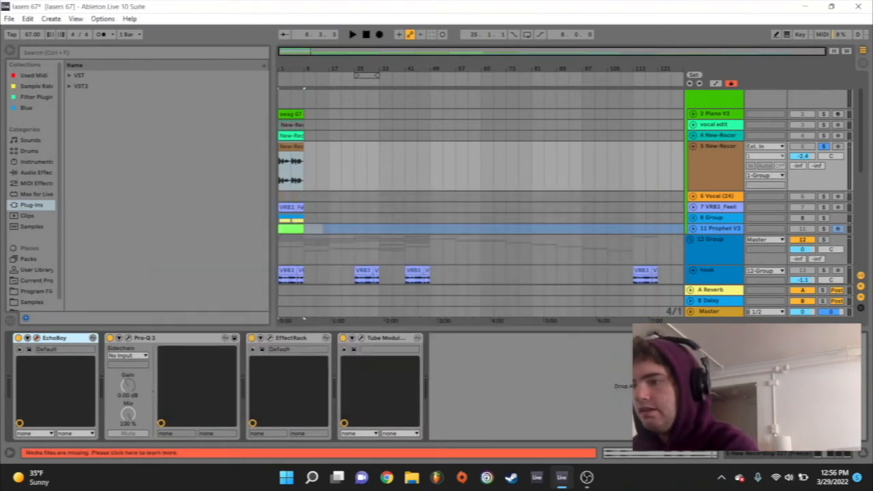
{"action": "left_click", "coordinate": [128, 338]}
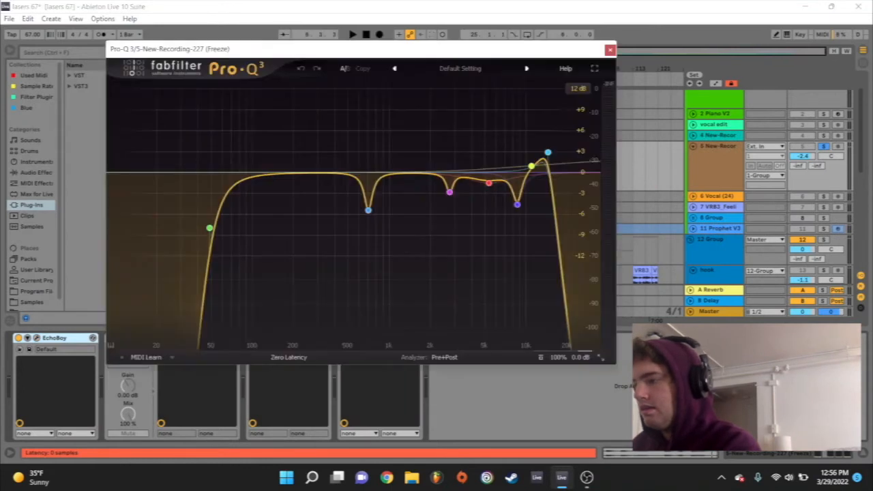
{"action": "mouse_move", "coordinate": [210, 228]}
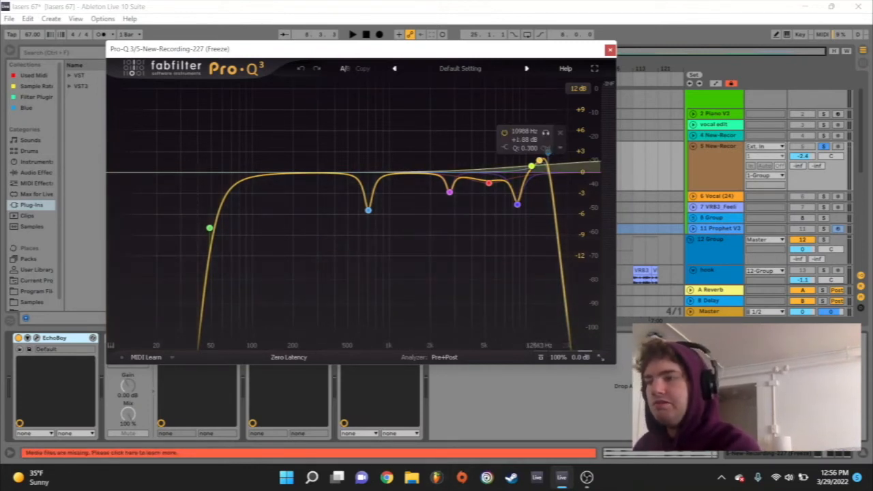
{"action": "left_click", "coordinate": [610, 49]}
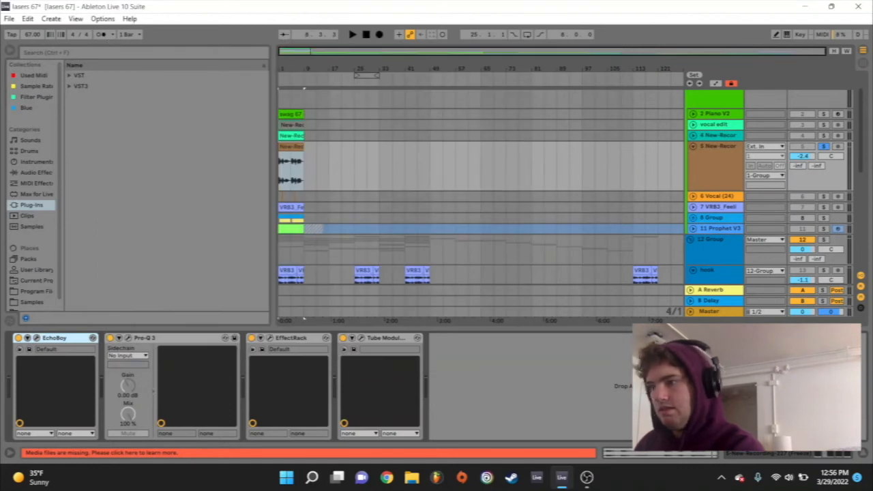
Step: Examine the 5 New-Recor track's EffectRack, including its EchoBoy and PhaseMistress modules, and its Tube Modulator settings
{"action": "left_click", "coordinate": [271, 339]}
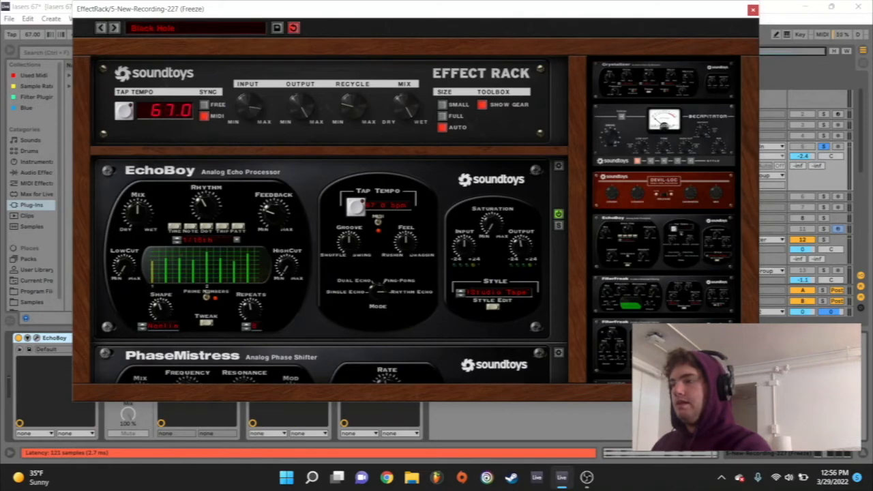
{"action": "scroll", "coordinate": [331, 270], "scroll_direction": "down", "scroll_amount": 5}
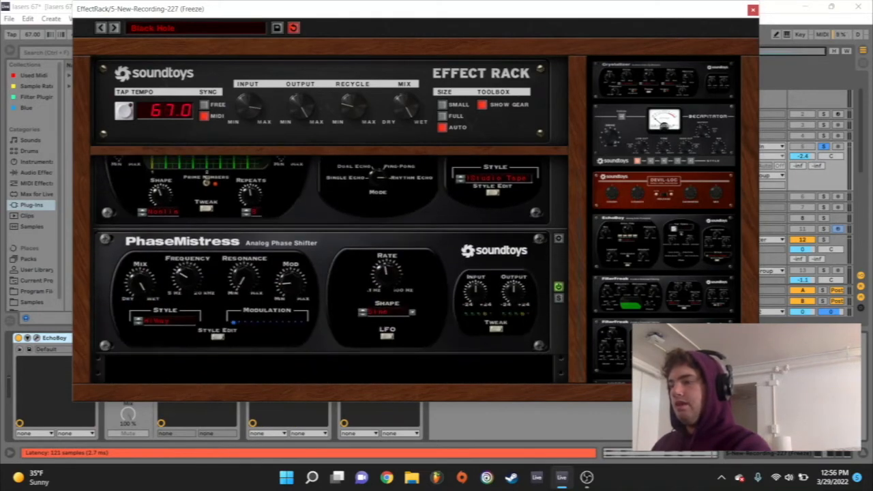
{"action": "left_click", "coordinate": [752, 10]}
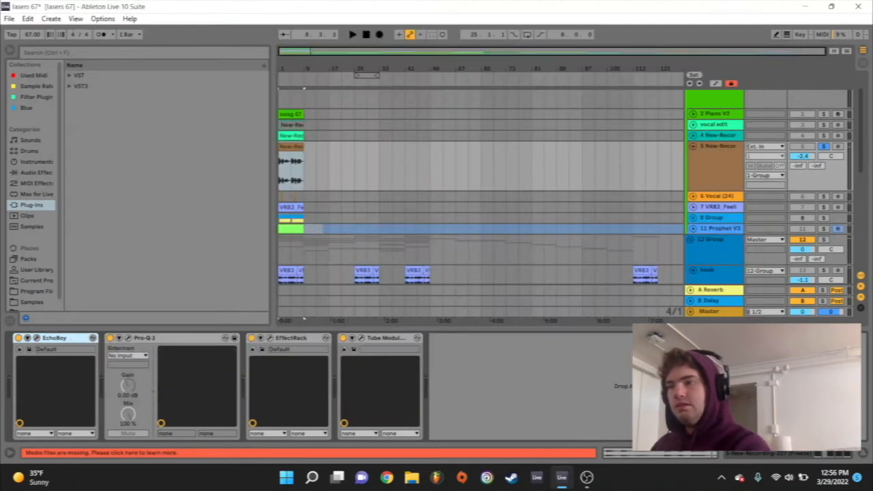
{"action": "left_click", "coordinate": [361, 338]}
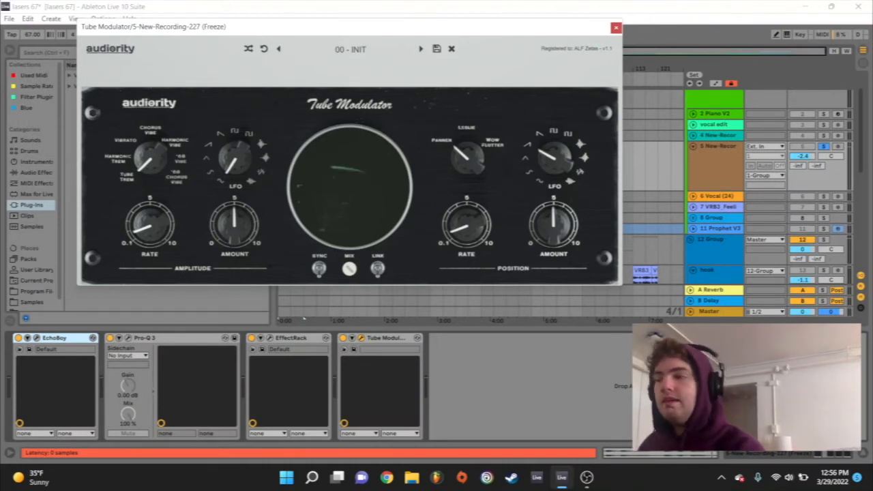
{"action": "left_click", "coordinate": [616, 27]}
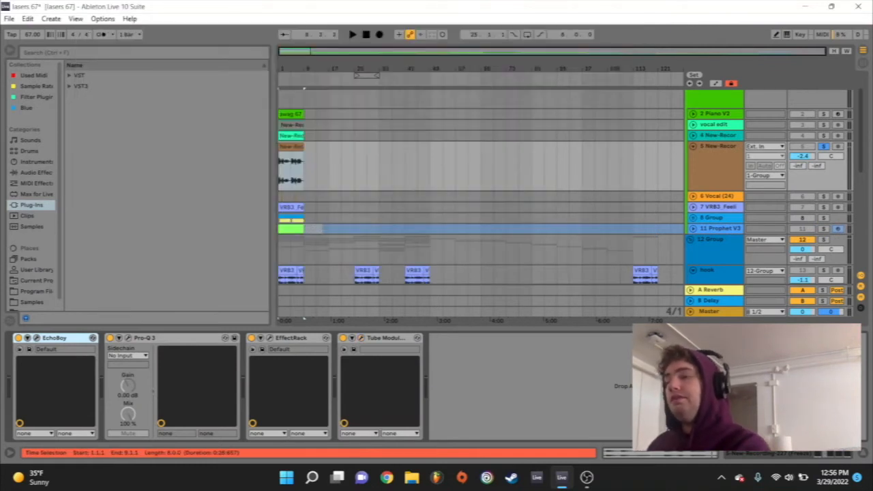
Step: Listen to the 5 New-Recor clip with its effects on, and unsolo and fold the track
{"action": "double_click", "coordinate": [291, 146]}
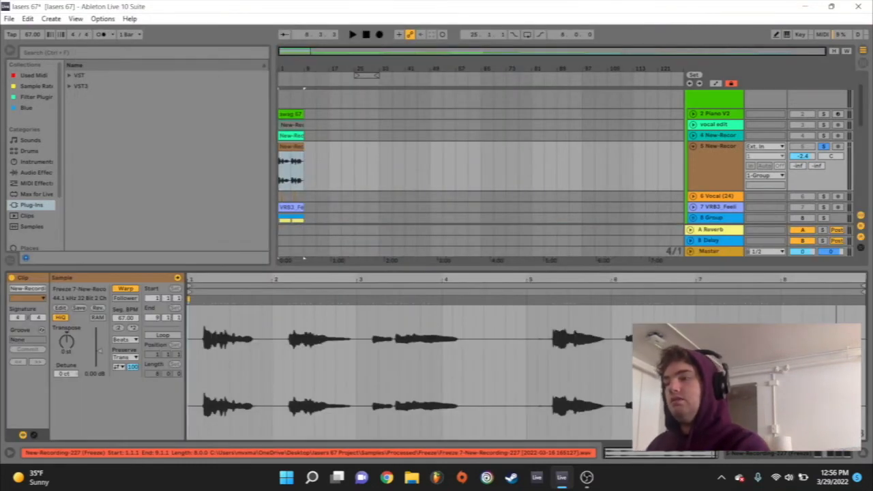
{"action": "key", "text": "space"}
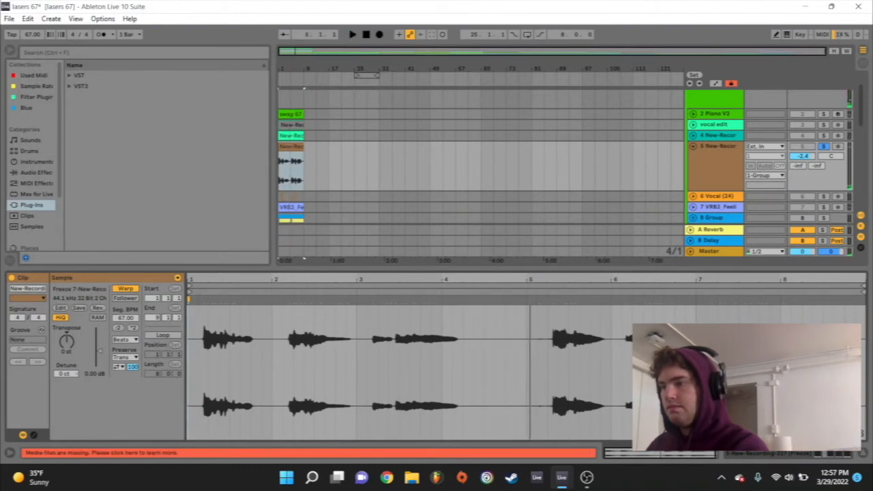
{"action": "left_click", "coordinate": [693, 146]}
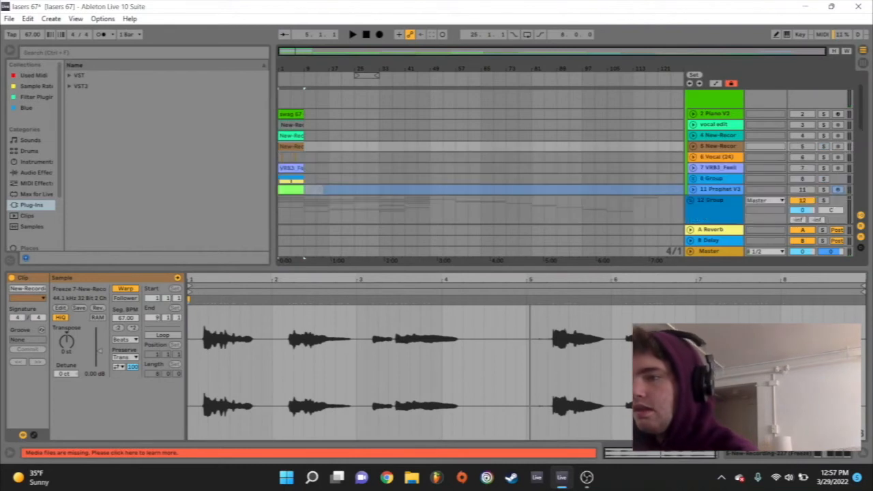
Step: Unfold and solo the 7 VRB3_Feeli track, show its clip's waveform, and listen to the clip from the start
{"action": "scroll", "coordinate": [481, 170], "scroll_direction": "down", "scroll_amount": 1}
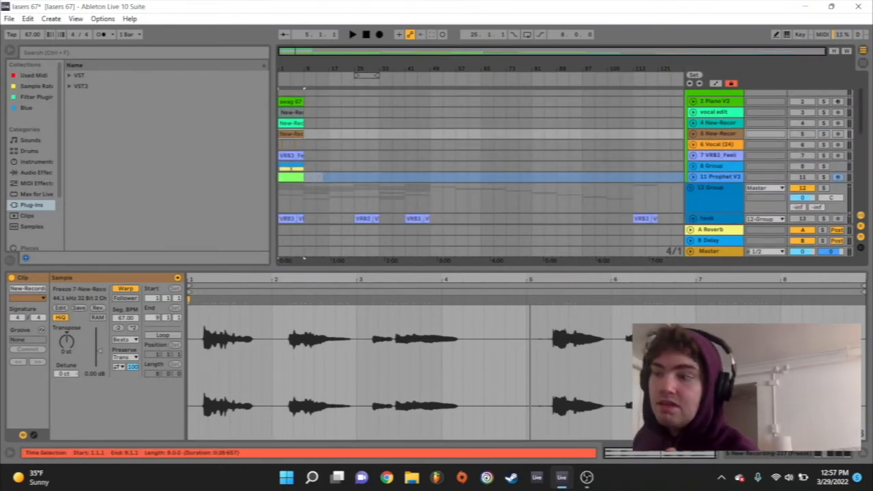
{"action": "left_click", "coordinate": [717, 156]}
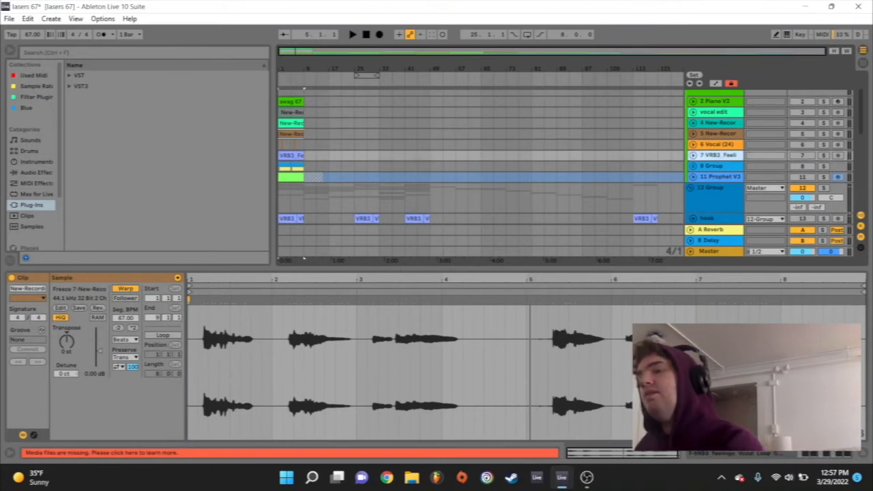
{"action": "left_click", "coordinate": [693, 155]}
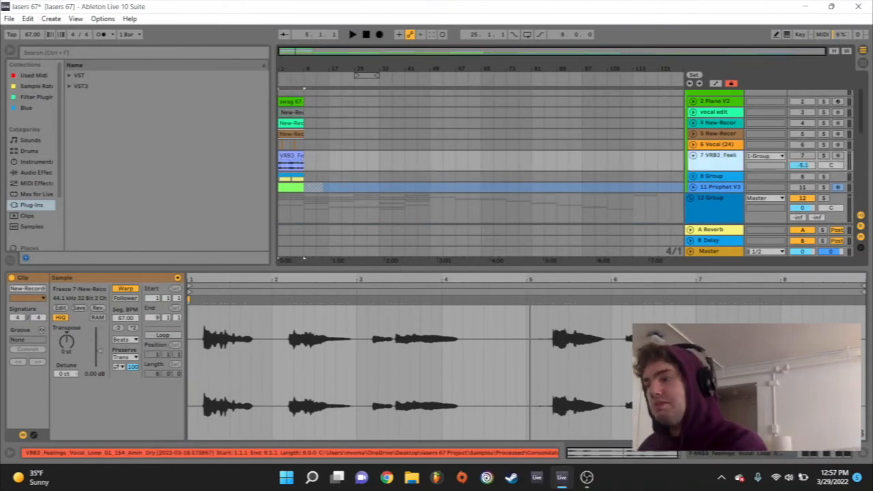
{"action": "left_click", "coordinate": [292, 156]}
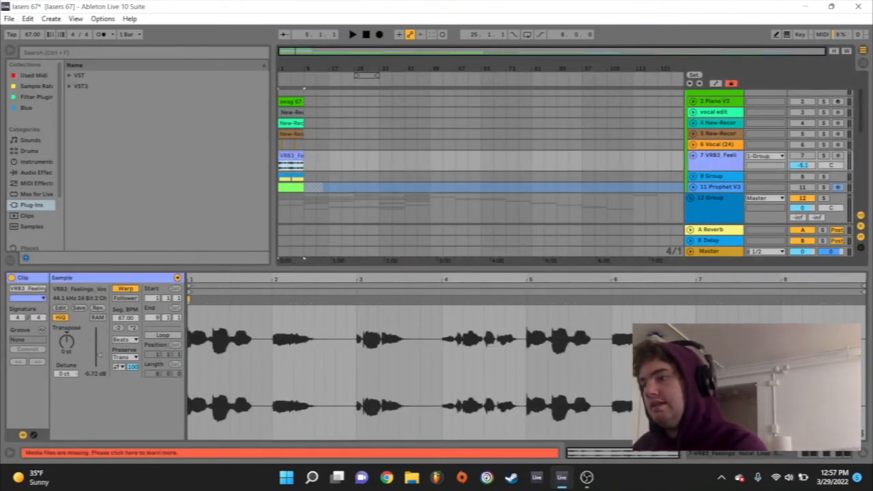
{"action": "key", "text": "space"}
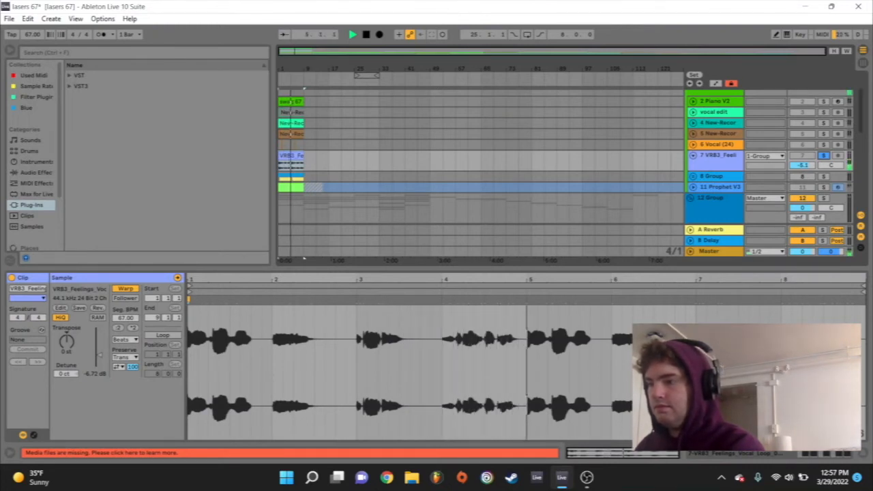
Step: Turn on all the effects on the 7 VRB3_Feeli track and examine the volume curve in its ShaperBox 2
{"action": "key", "text": "shift+Tab"}
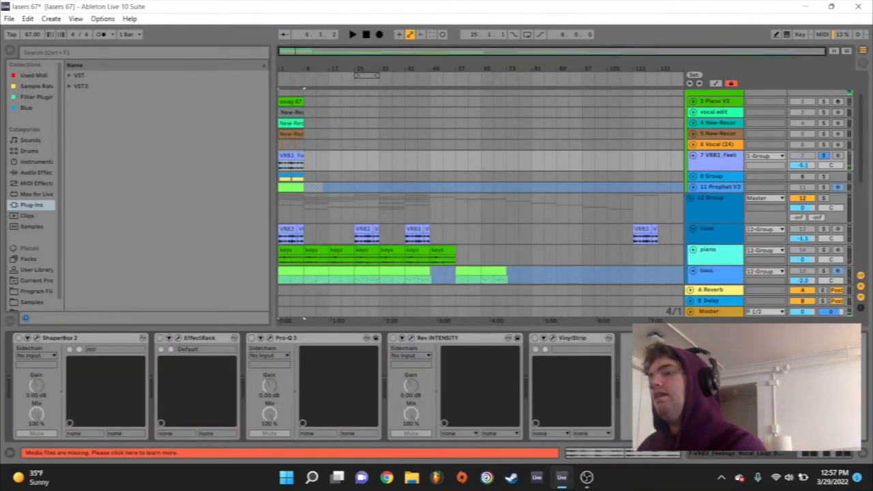
{"action": "left_click", "coordinate": [60, 338]}
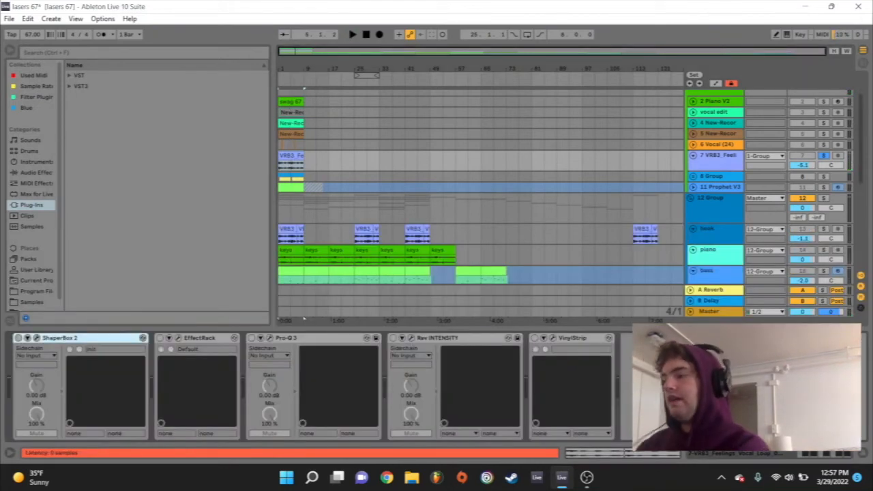
{"action": "key", "text": "ctrl+a"}
{"action": "left_click", "coordinate": [37, 339]}
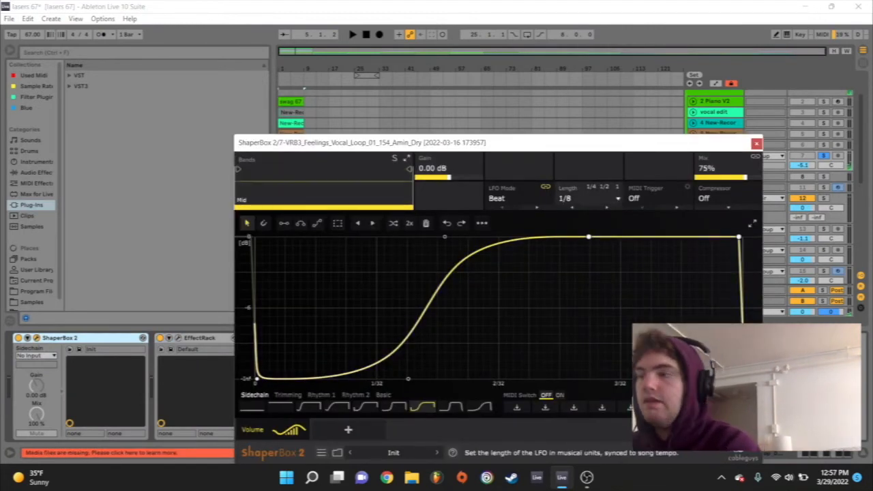
{"action": "left_click", "coordinate": [756, 143]}
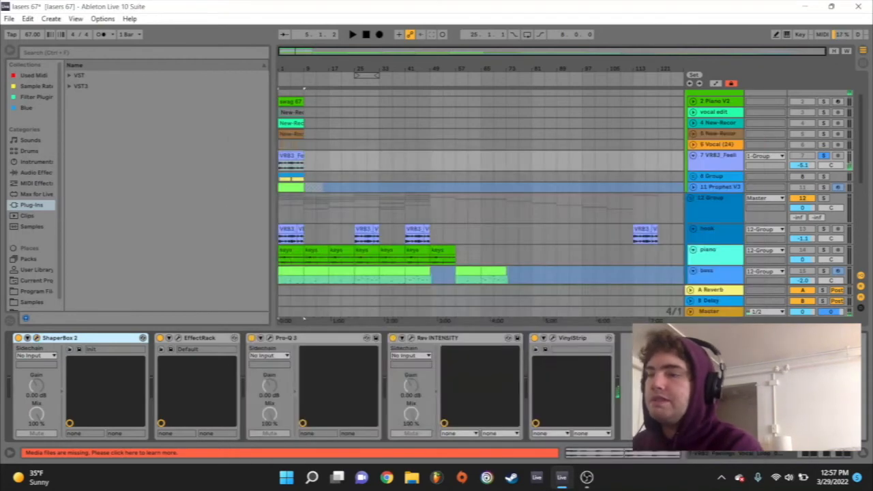
Step: Examine the PrimalTap and Devil-Loc modules in the VRB3_Feeli track's EffectRack, and the band-pass curve in its Pro-Q 3
{"action": "left_click", "coordinate": [178, 338]}
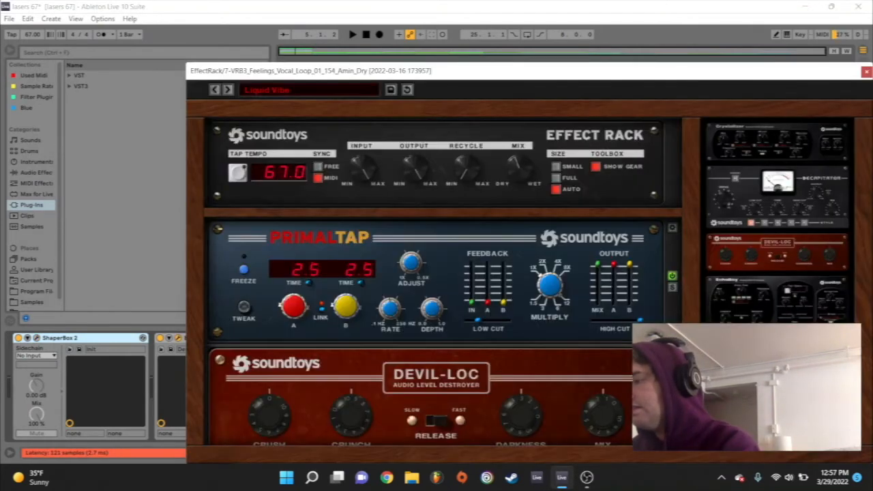
{"action": "left_click_drag", "start_coordinate": [413, 71], "coordinate": [344, 52]}
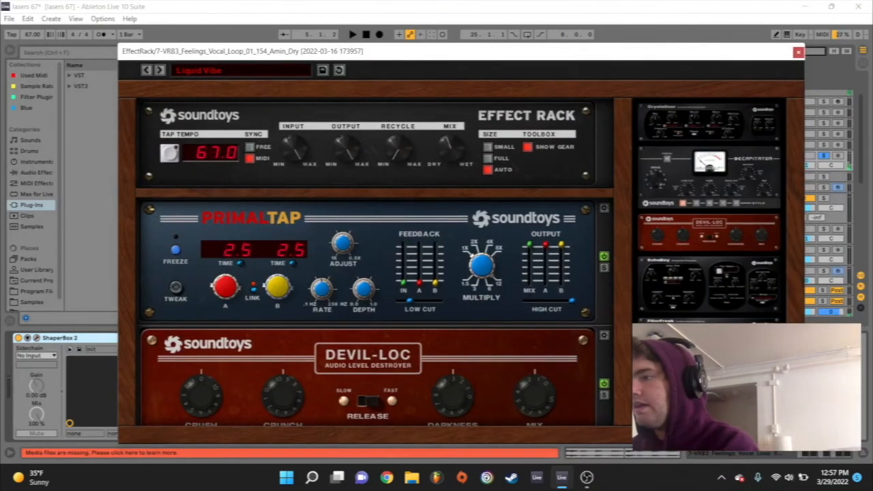
{"action": "scroll", "coordinate": [375, 307], "scroll_direction": "down", "scroll_amount": 2}
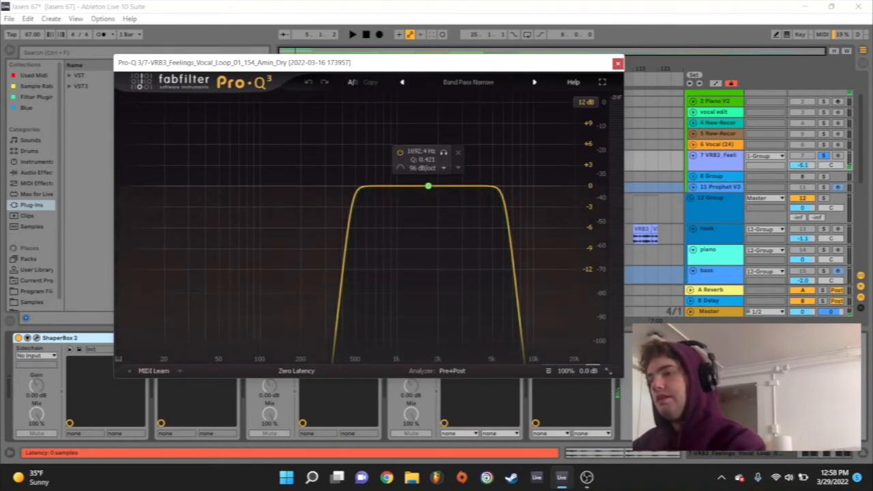
{"action": "left_click_drag", "start_coordinate": [409, 63], "coordinate": [410, 67]}
{"action": "left_click", "coordinate": [618, 67]}
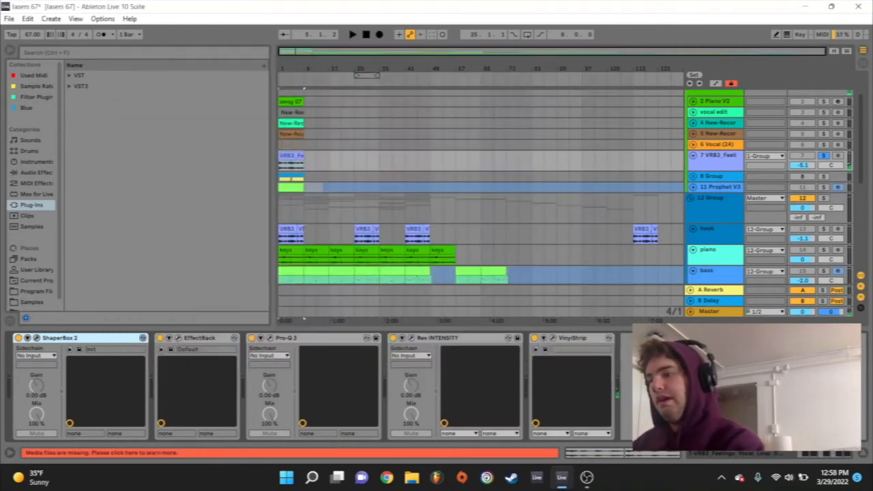
Step: Examine the VRB3_Feeli track's Rev INTENSITY reverb and VinylStrip settings
{"action": "left_click", "coordinate": [411, 337]}
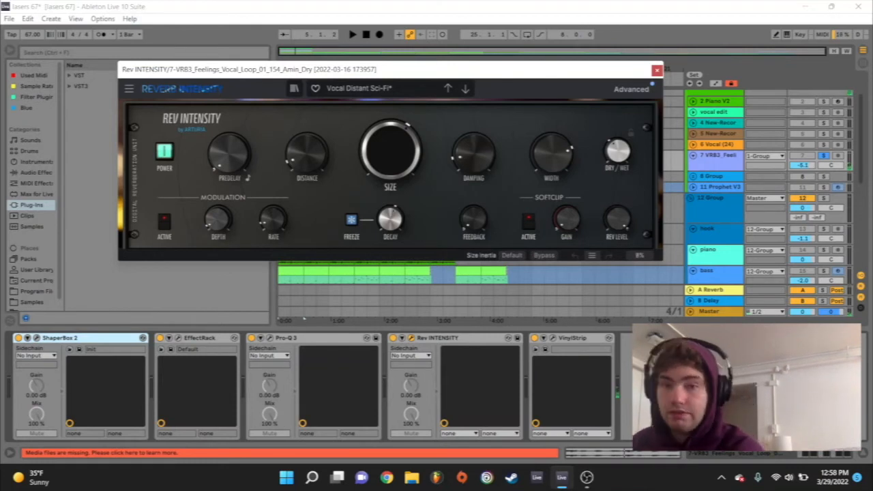
{"action": "left_click", "coordinate": [657, 70]}
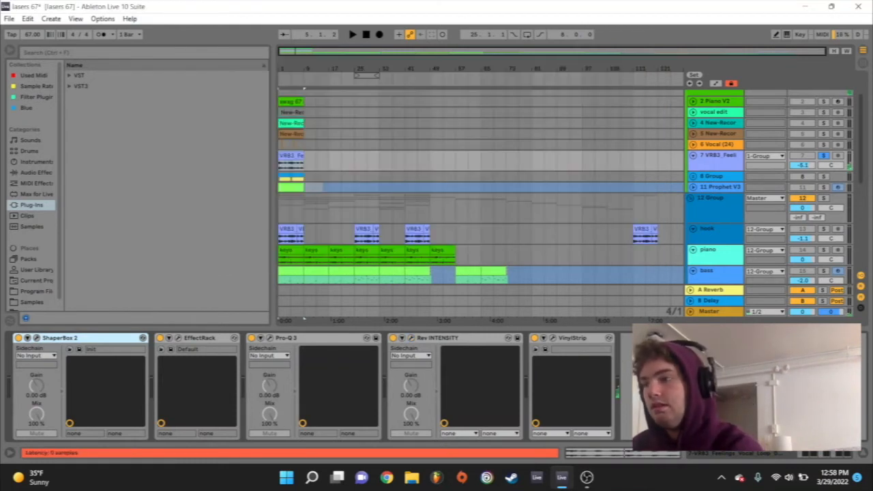
{"action": "left_click", "coordinate": [553, 339]}
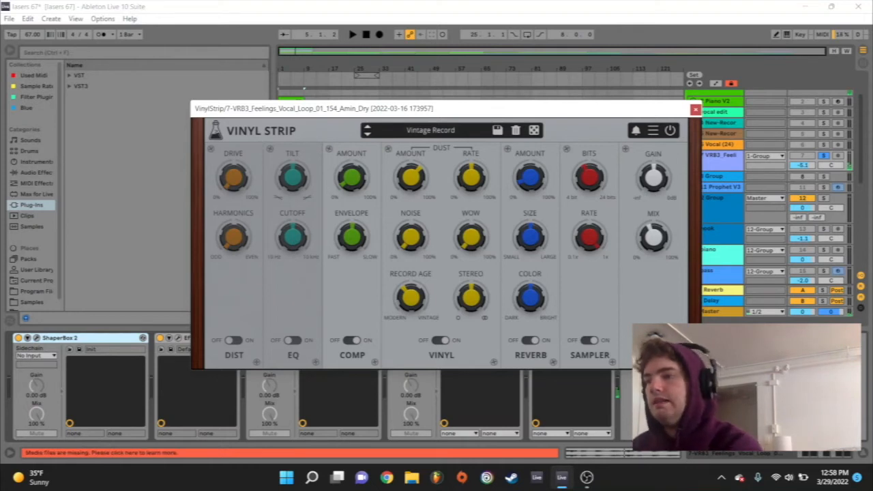
{"action": "left_click", "coordinate": [696, 109]}
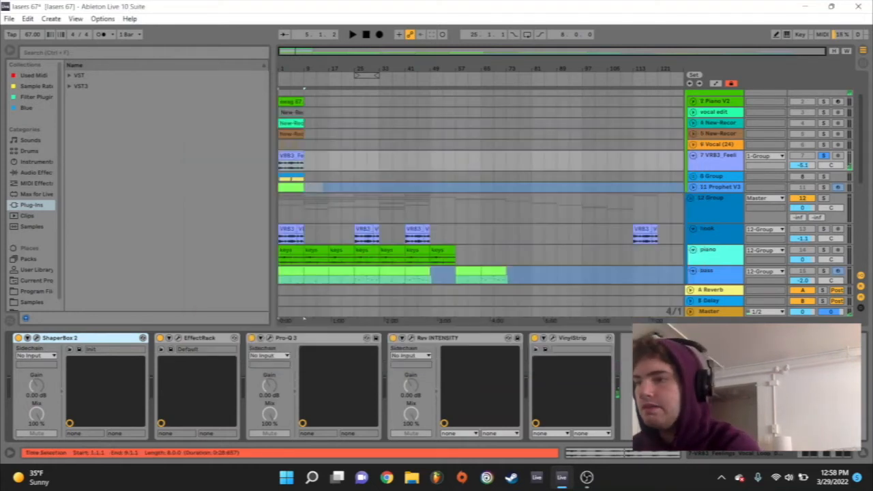
Step: Show the waveform of the VRB3_Feelings vocal clip on the 7 VRB3_Feeli track and listen to it with its effects
{"action": "double_click", "coordinate": [291, 156]}
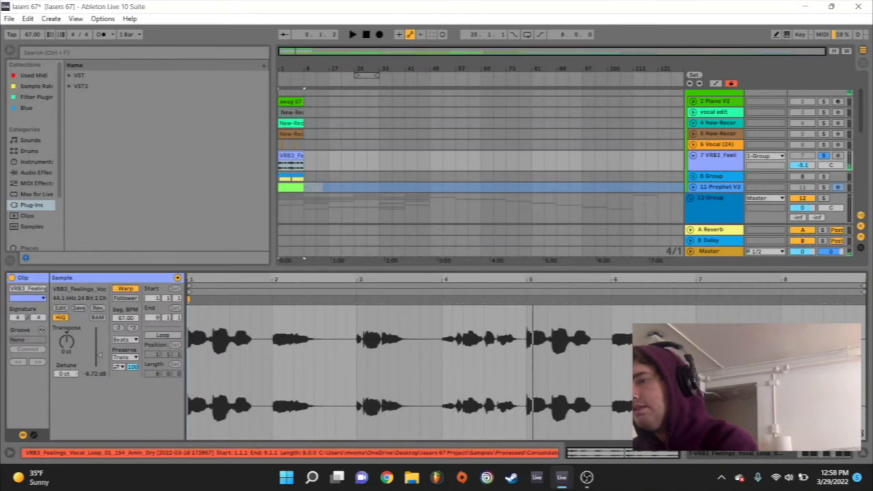
{"action": "key", "text": "space"}
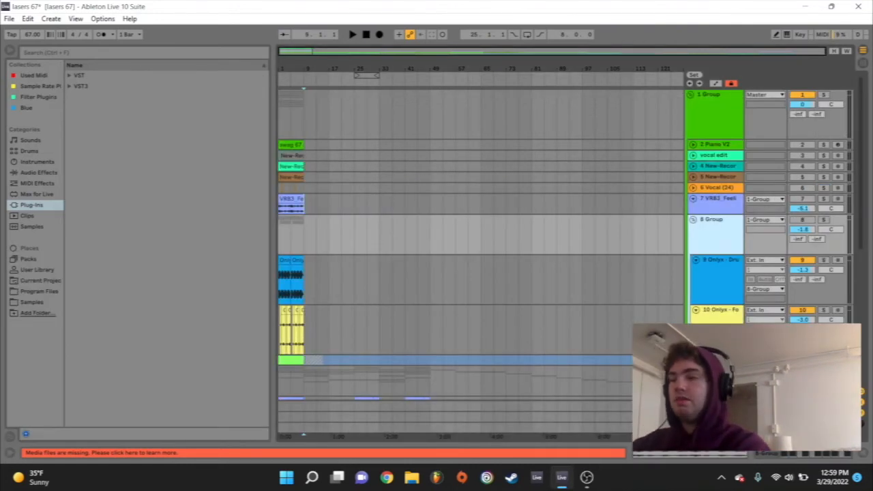
Step: Solo the 8 Group and listen to its Onlyx drum and foley loops from the start
{"action": "key", "text": "ctrl+z"}
{"action": "key", "text": "ctrl+z"}
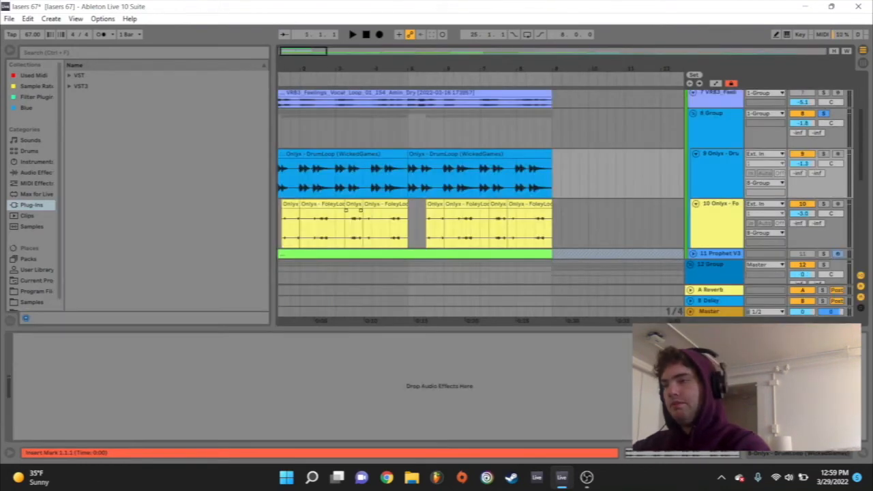
{"action": "scroll", "coordinate": [352, 225], "scroll_direction": "left", "scroll_amount": 1}
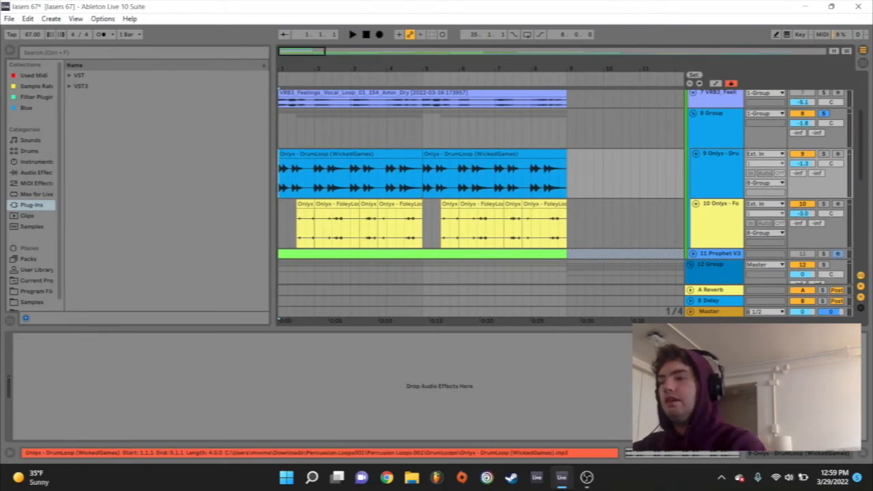
{"action": "key", "text": "space"}
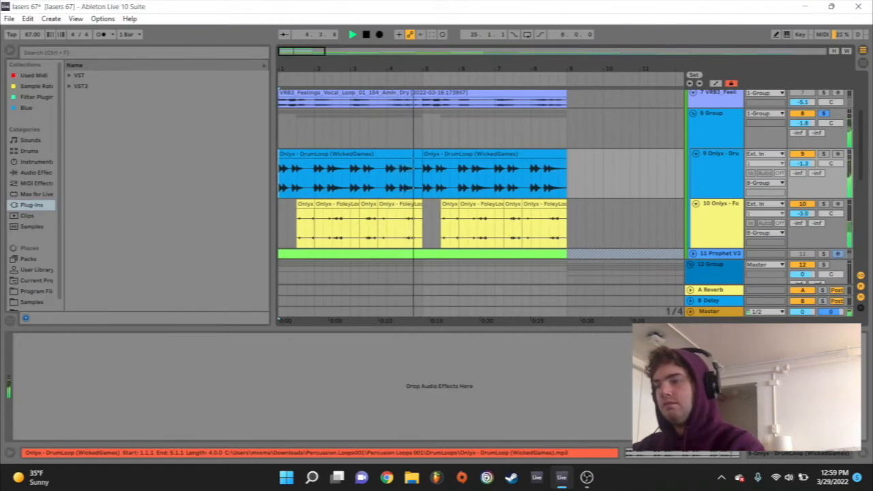
{"action": "key", "text": "space"}
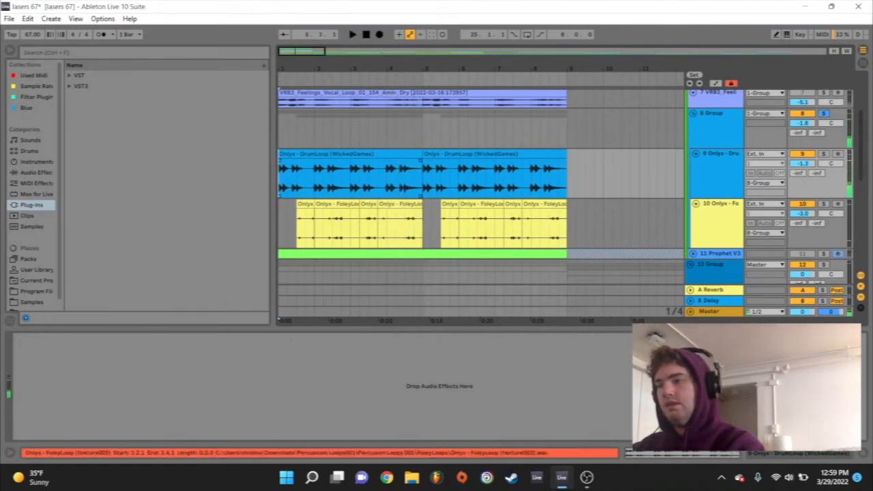
Step: Turn on all the effects on the 8 Group and examine the Crush and Crunch settings in its DevilLoc
{"action": "left_click", "coordinate": [713, 114]}
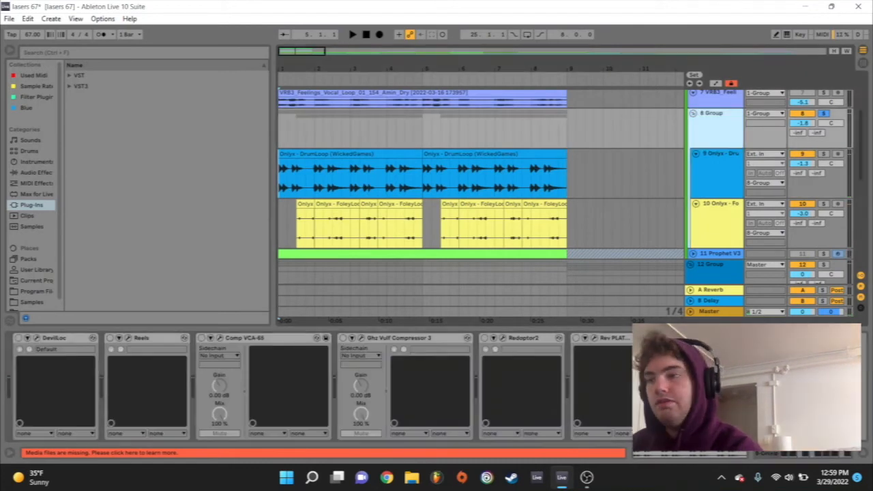
{"action": "left_click", "coordinate": [56, 338]}
{"action": "key", "text": "ctrl+a"}
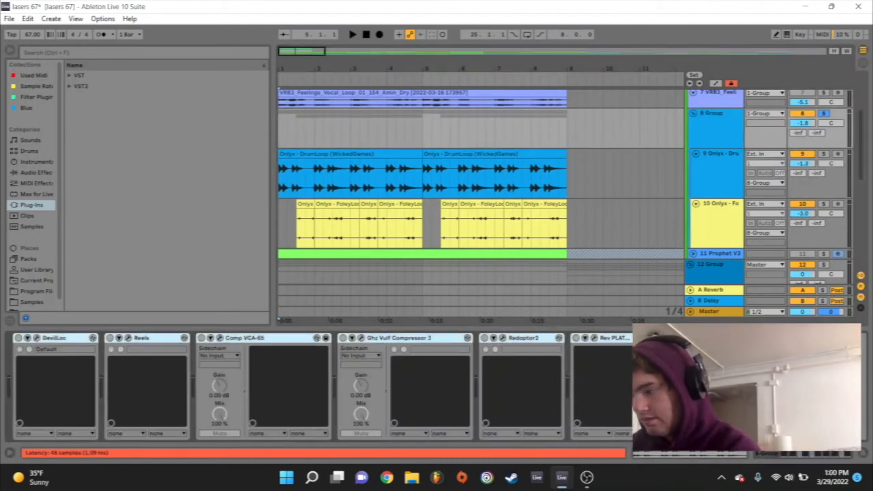
{"action": "left_click", "coordinate": [18, 339]}
{"action": "left_click", "coordinate": [54, 338]}
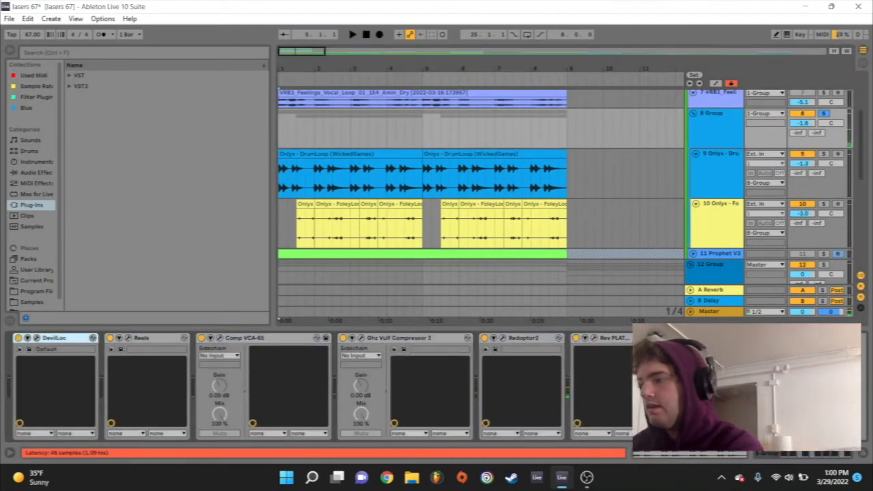
{"action": "left_click", "coordinate": [36, 338]}
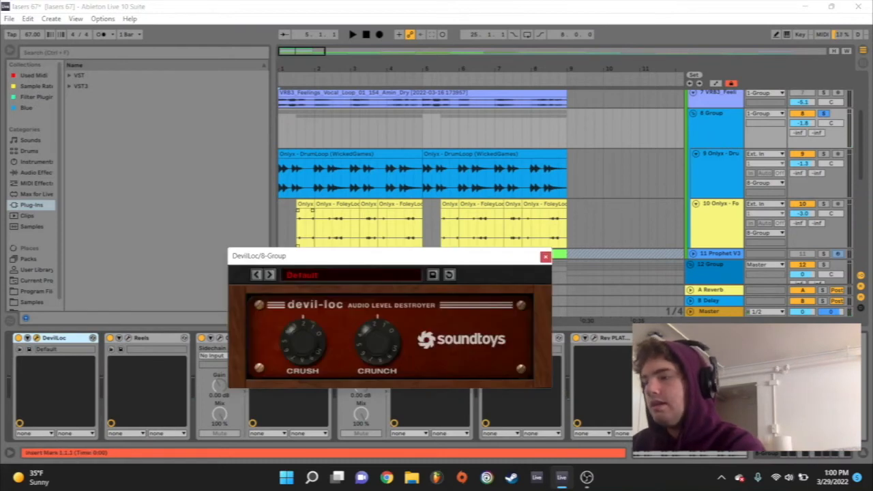
{"action": "left_click_drag", "start_coordinate": [308, 260], "coordinate": [221, 123]}
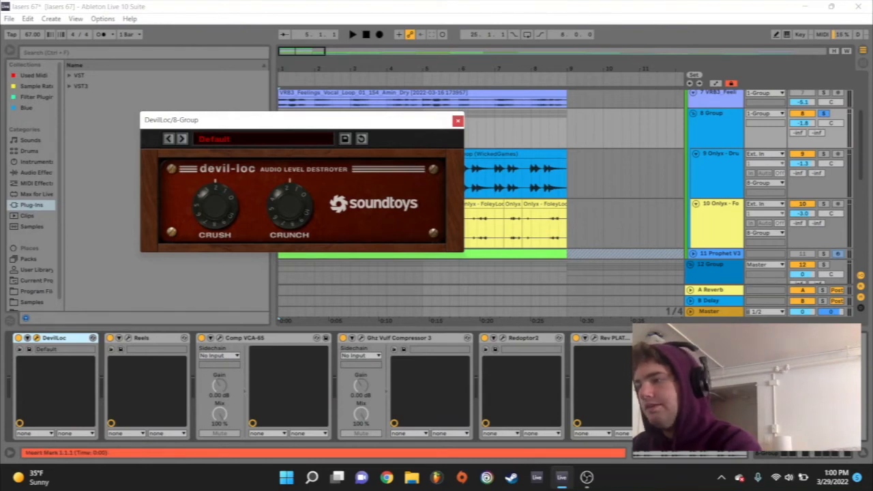
{"action": "left_click", "coordinate": [458, 121]}
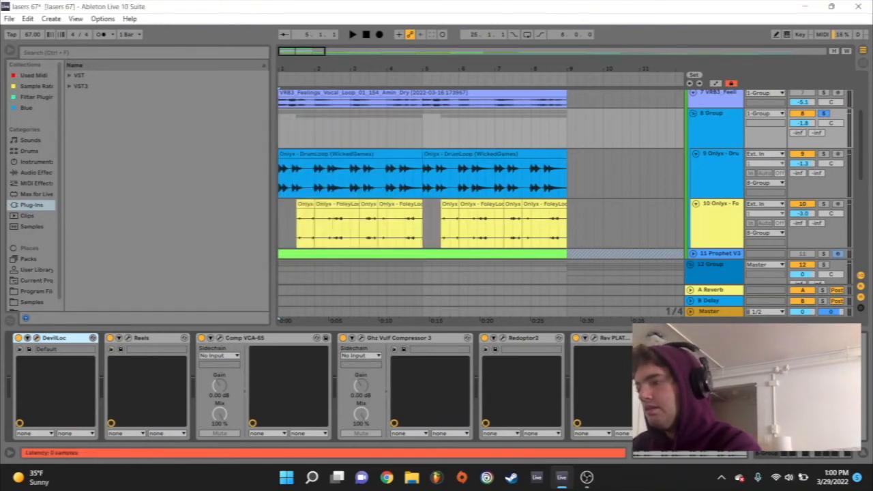
Step: Examine the 8 Group's Reels tape settings and its Comp VCA-65 compressor
{"action": "left_click", "coordinate": [128, 339]}
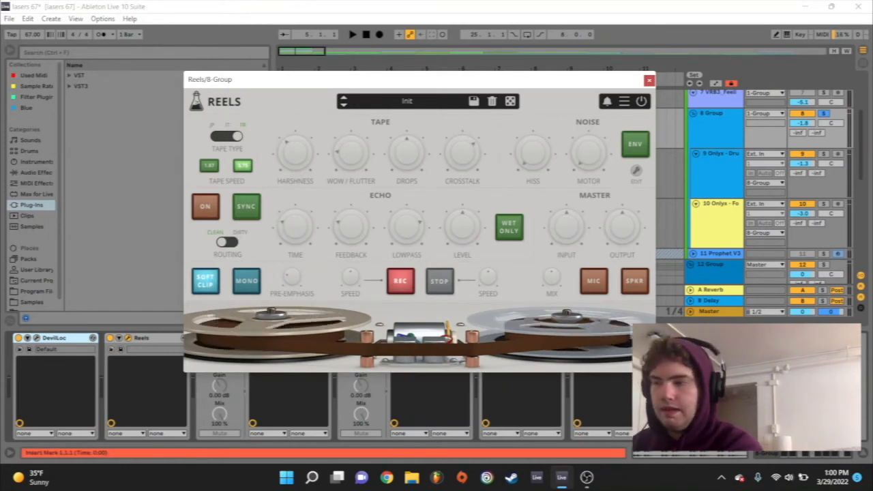
{"action": "left_click", "coordinate": [649, 81]}
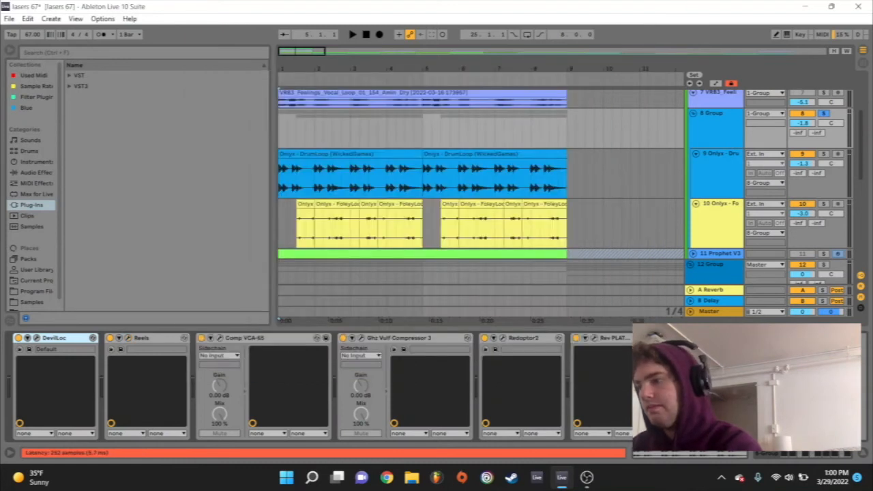
{"action": "left_click", "coordinate": [220, 338]}
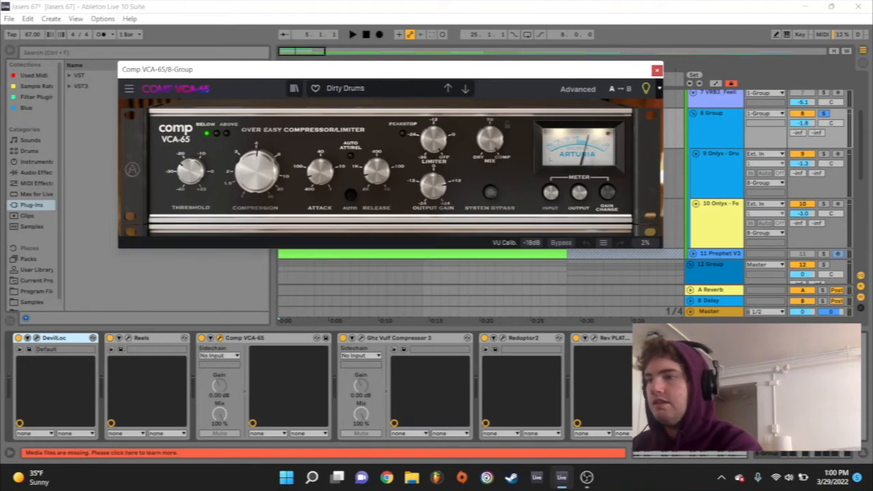
{"action": "left_click", "coordinate": [657, 70]}
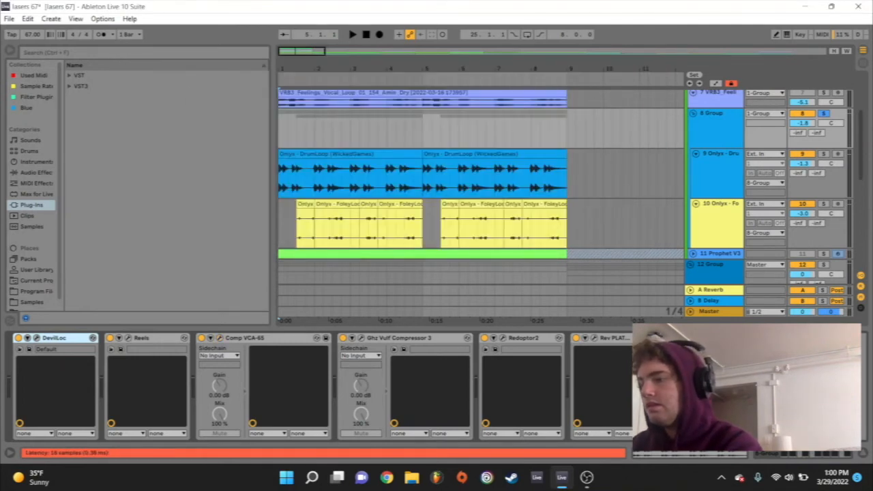
Step: Examine the 8 Group's Vulf Compressor 3 and Redoptor2 tube distortion settings
{"action": "left_click", "coordinate": [361, 339]}
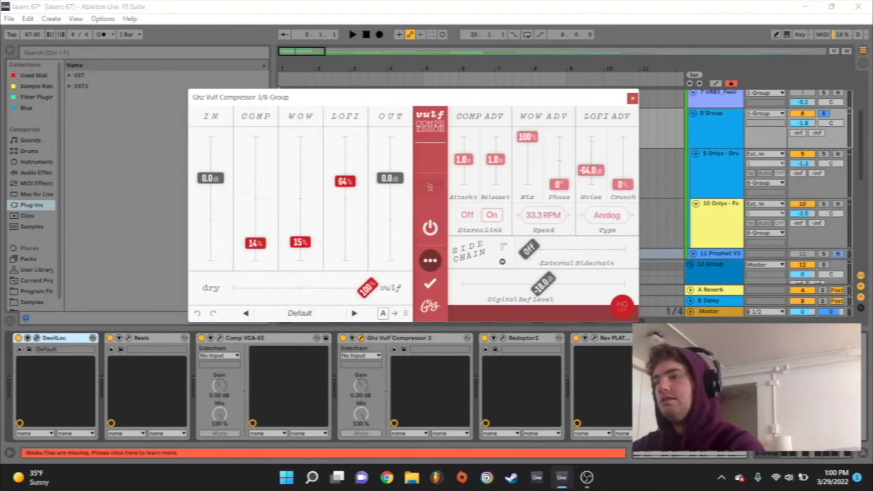
{"action": "left_click", "coordinate": [632, 98]}
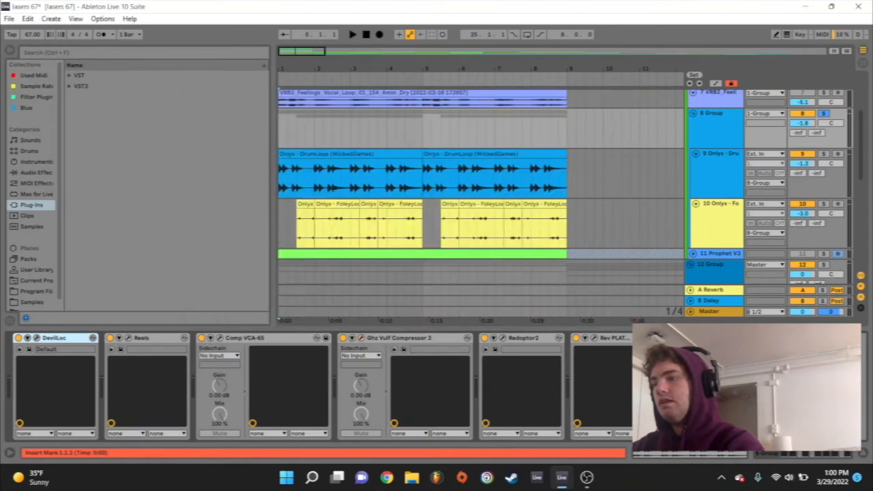
{"action": "left_click", "coordinate": [503, 338]}
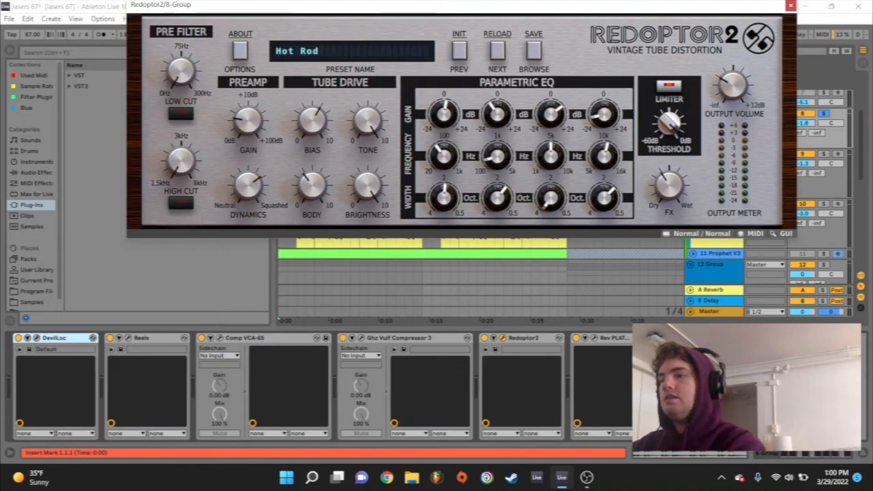
{"action": "left_click", "coordinate": [790, 4]}
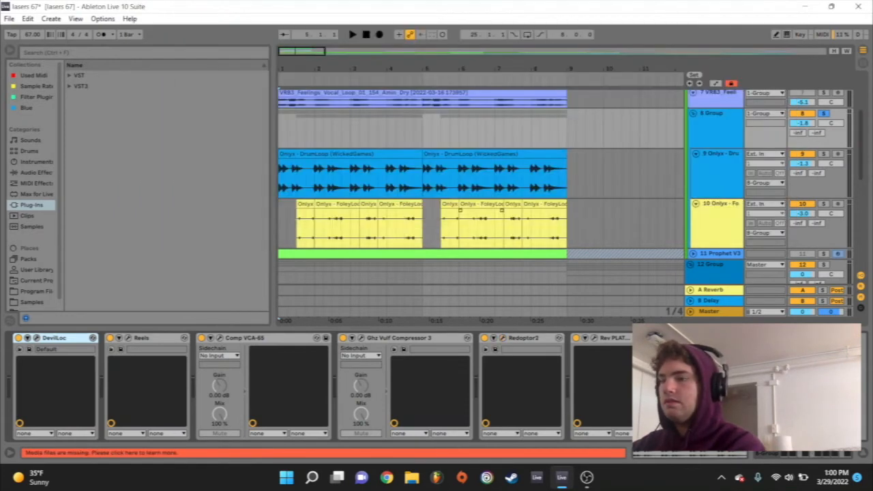
Step: Examine the 8 Group's Rev PLATE-140 reverb settings and the low-cut curve in its Pro-Q 3
{"action": "left_click", "coordinate": [594, 339]}
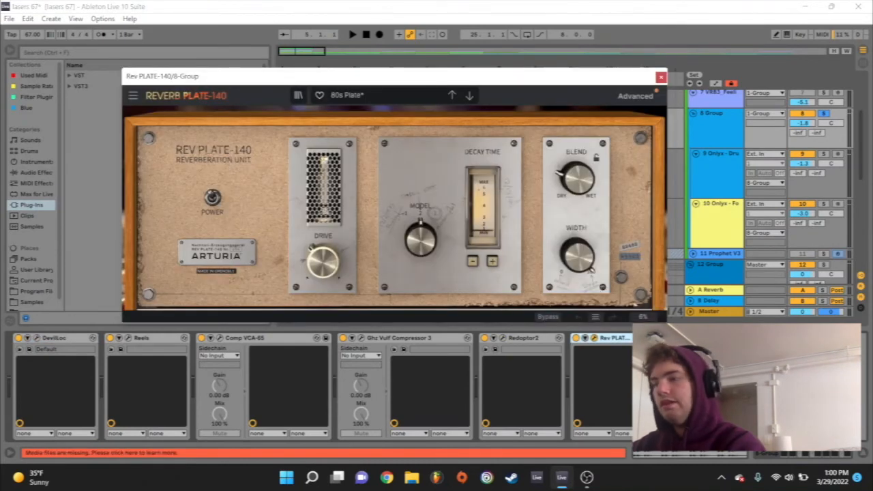
{"action": "left_click", "coordinate": [661, 77]}
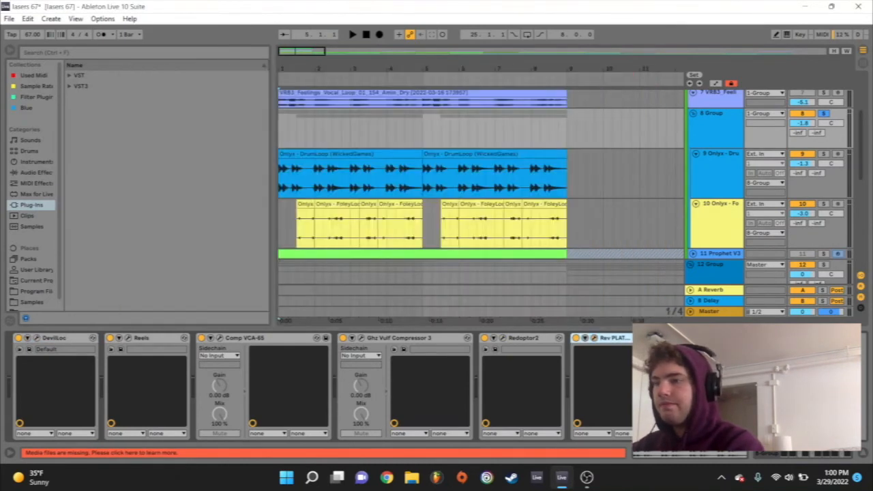
{"action": "left_click", "coordinate": [686, 338]}
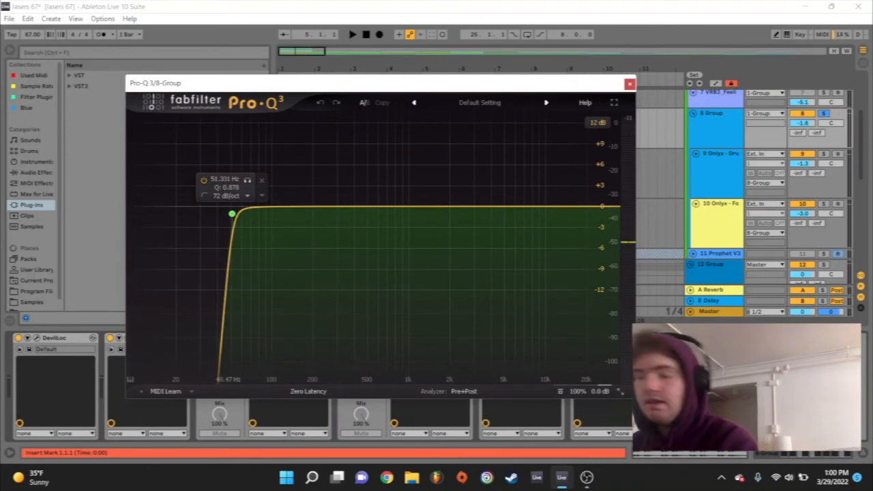
{"action": "left_click", "coordinate": [629, 84]}
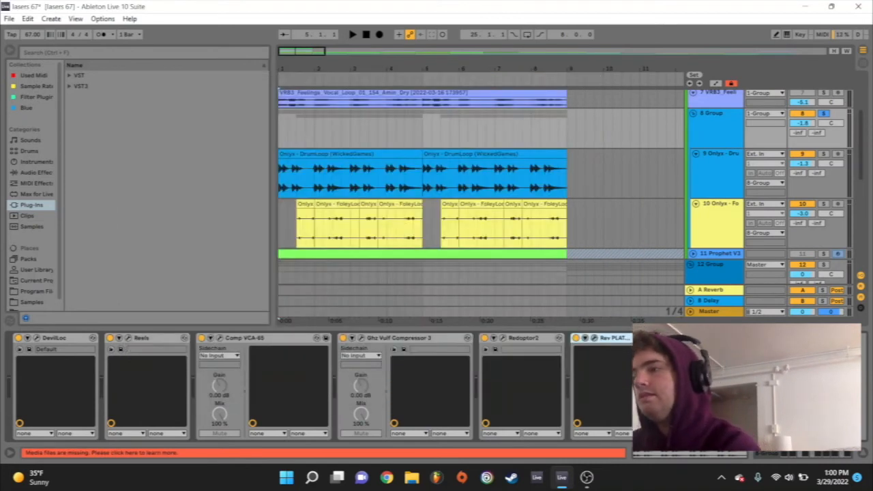
Step: Check the device chain of the 9 Onlyx drum track and listen to the processed 8 Group loops from the start
{"action": "left_click", "coordinate": [280, 193]}
{"action": "left_click", "coordinate": [719, 172]}
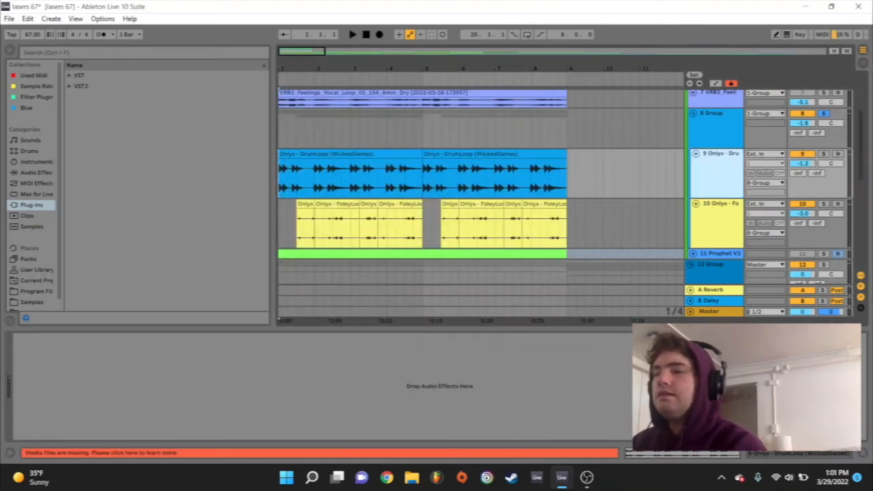
{"action": "left_click", "coordinate": [720, 221]}
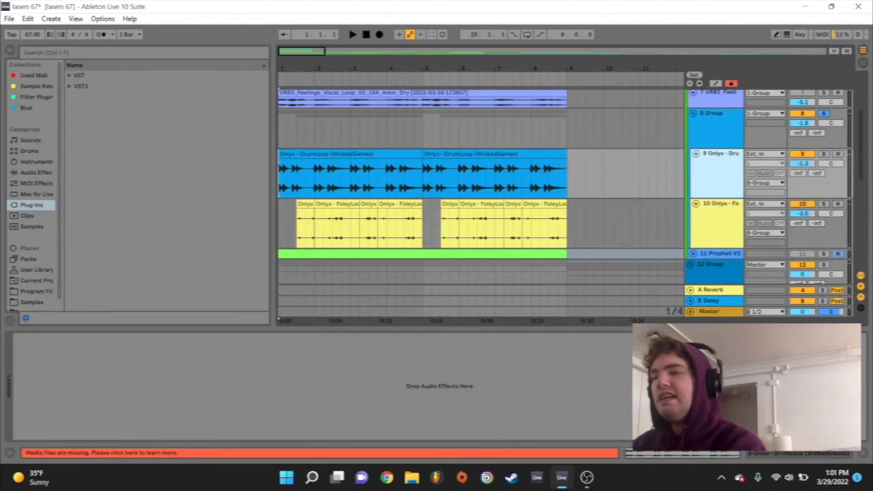
{"action": "left_click", "coordinate": [720, 172]}
{"action": "left_click", "coordinate": [280, 188]}
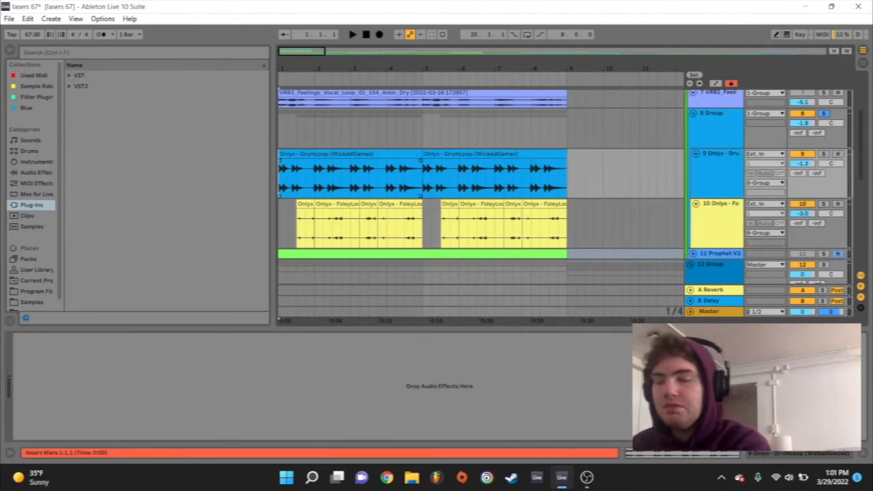
{"action": "key", "text": "space"}
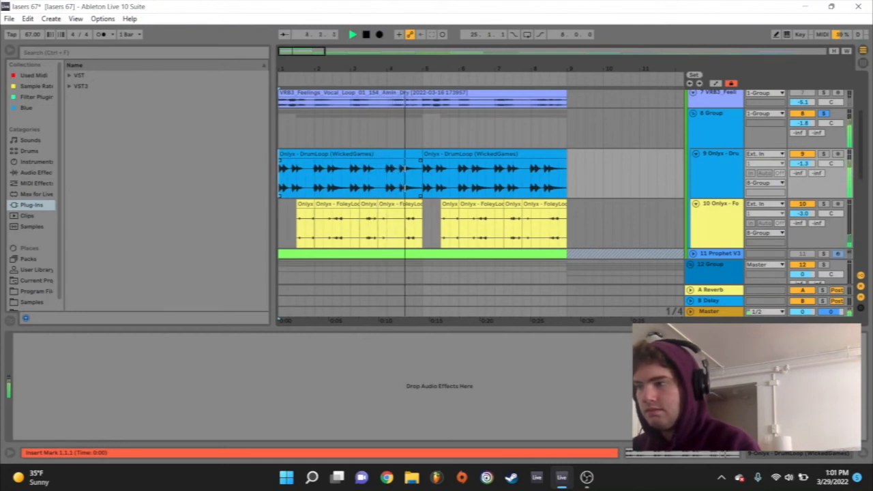
{"action": "key", "text": "space"}
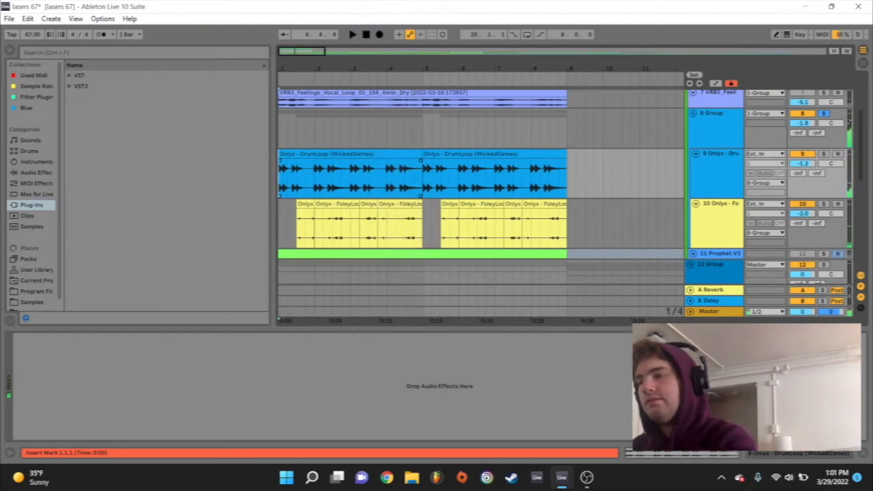
Step: Turn off all the effects on the 8 Group and fold the group
{"action": "left_click", "coordinate": [715, 120]}
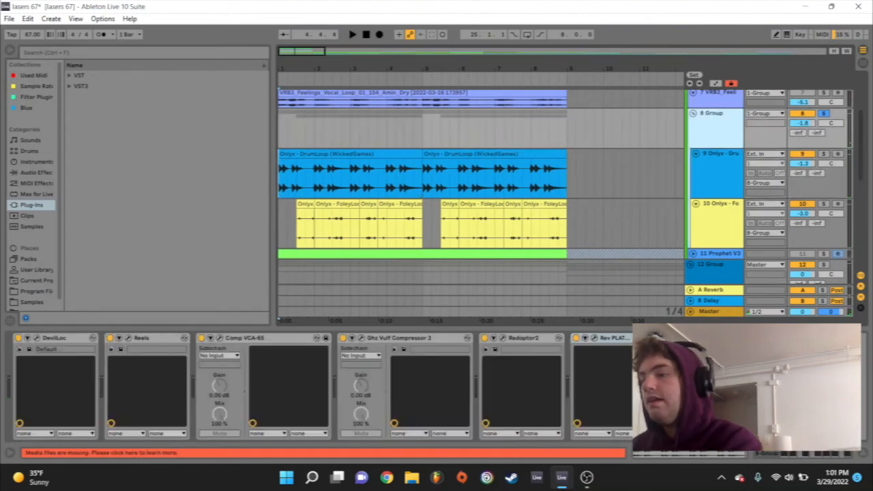
{"action": "left_click", "coordinate": [412, 338]}
{"action": "key", "text": "ctrl+a"}
{"action": "key", "text": "0"}
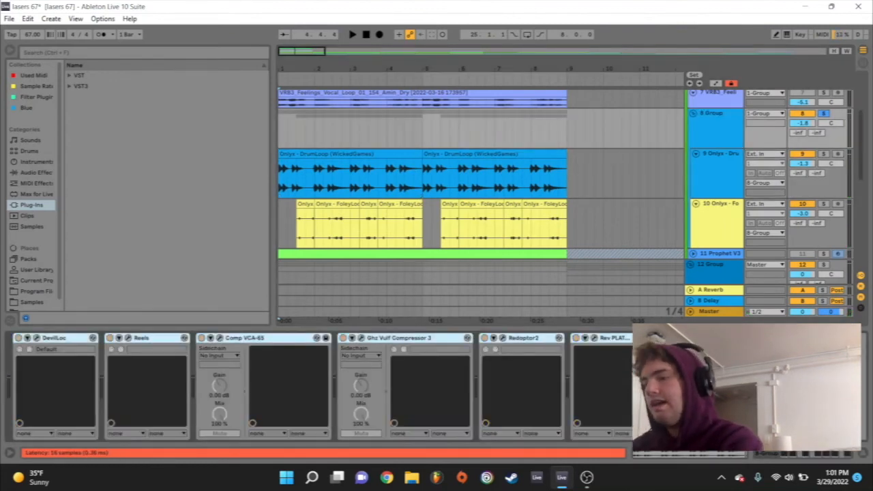
{"action": "left_click", "coordinate": [715, 123]}
{"action": "double_click", "coordinate": [715, 123]}
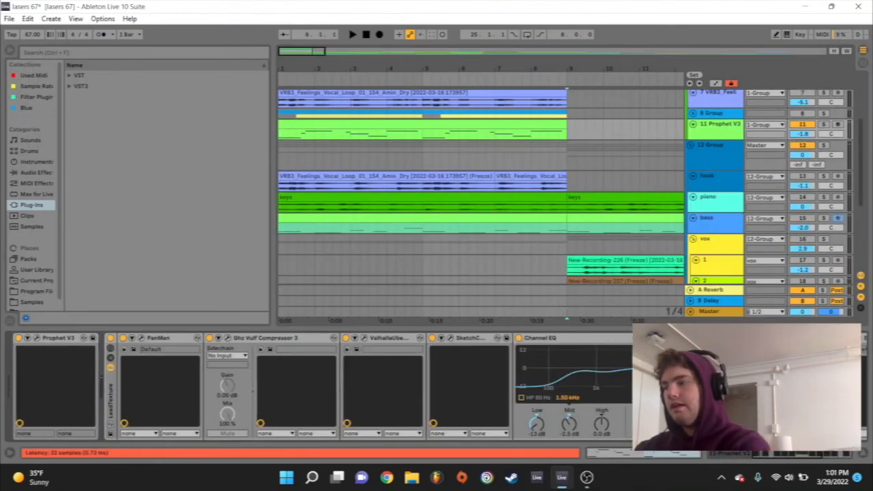
Step: Examine the Prophet V3 instrument on the 11 Prophet V3 track and show the notes of its MIDI clip
{"action": "left_click", "coordinate": [37, 338]}
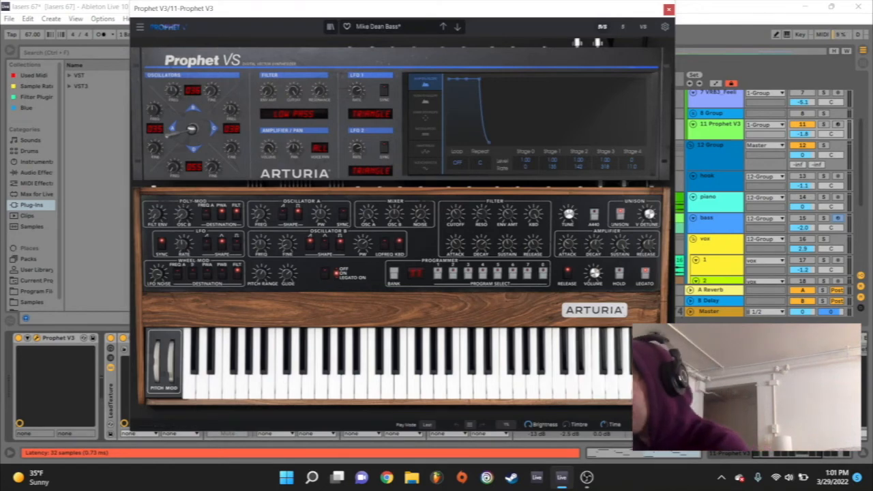
{"action": "left_click", "coordinate": [669, 10]}
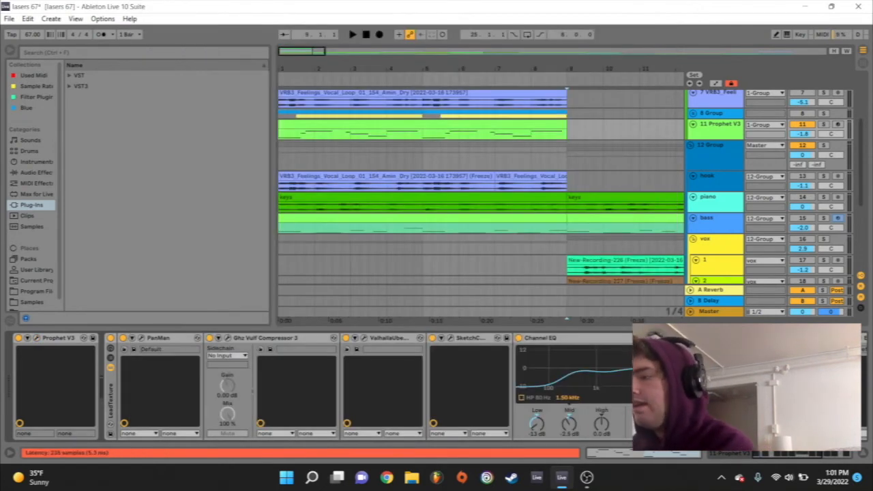
{"action": "double_click", "coordinate": [423, 125]}
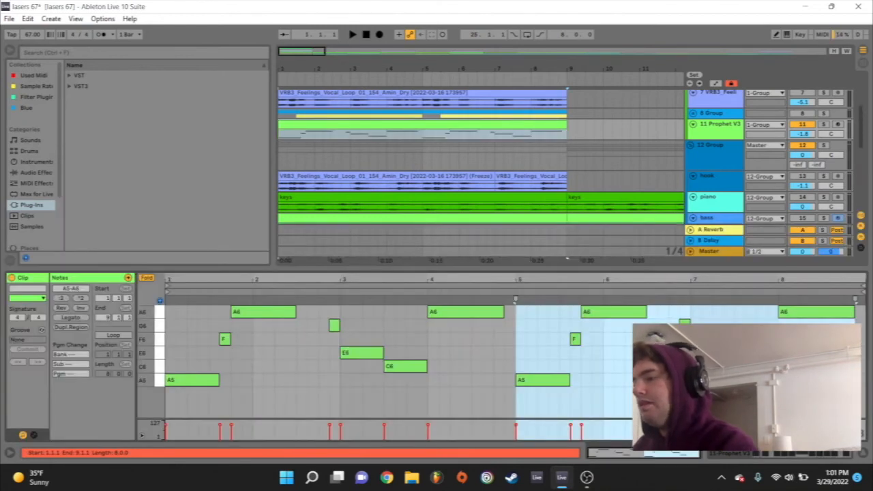
Step: Turn on the LeadTexture rack on the 11 Prophet V3 track and examine the settings of its first PanMan panner
{"action": "key", "text": "space"}
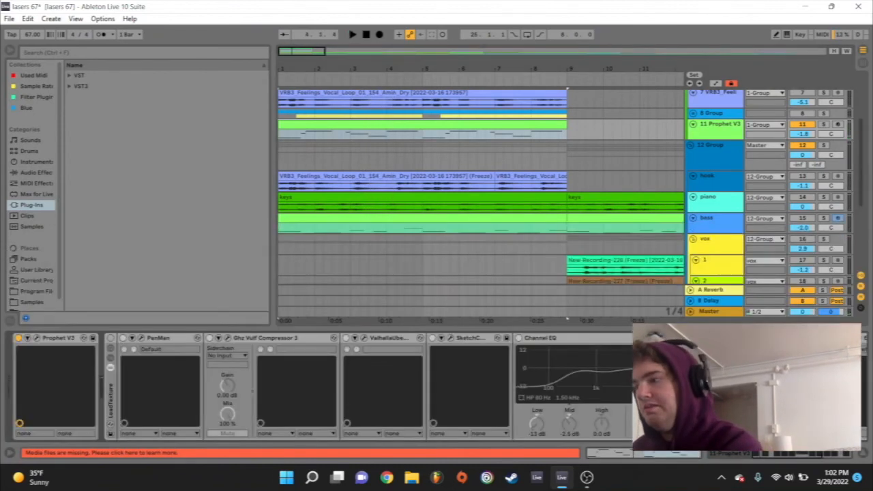
{"action": "left_click", "coordinate": [111, 339]}
{"action": "left_click", "coordinate": [161, 339]}
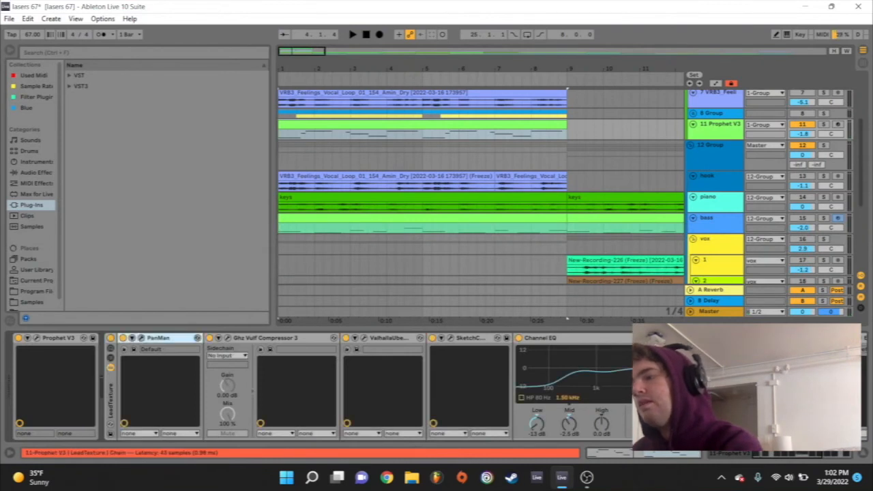
{"action": "left_click_drag", "start_coordinate": [539, 295], "coordinate": [386, 170]}
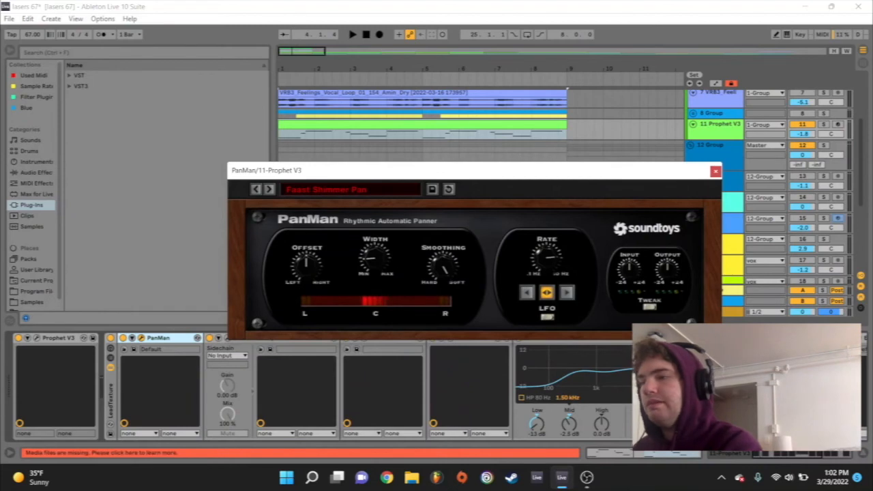
{"action": "left_click", "coordinate": [716, 172]}
Step: Examine the Ghz Vulf Compressor 3 and the Valhalla effect in the Prophet V3 track's LeadTexture rack
{"action": "left_click", "coordinate": [228, 338]}
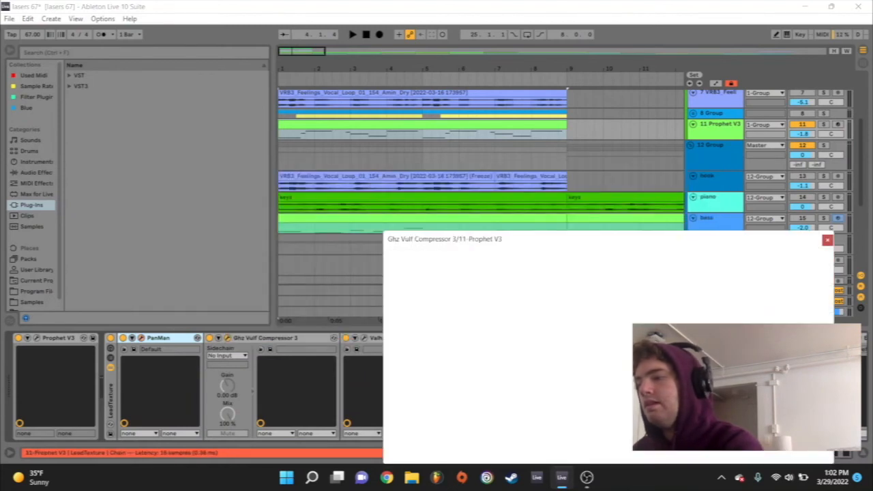
{"action": "left_click_drag", "start_coordinate": [526, 235], "coordinate": [448, 89]}
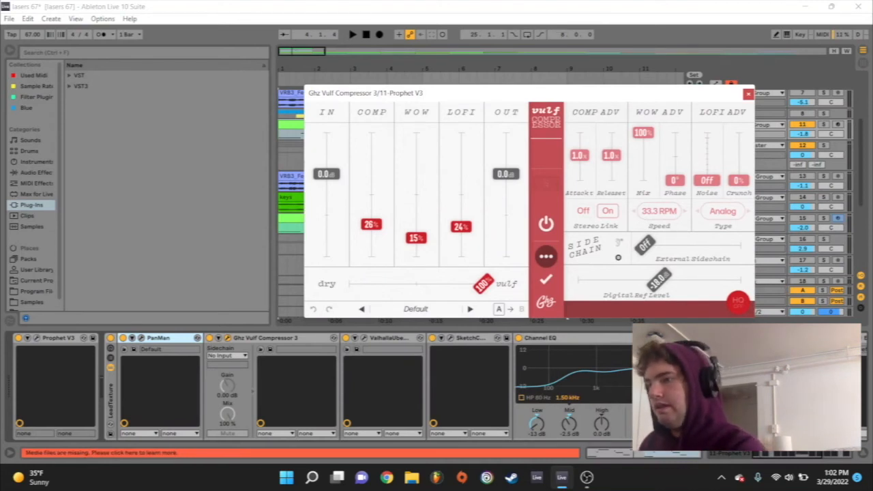
{"action": "left_click", "coordinate": [748, 94]}
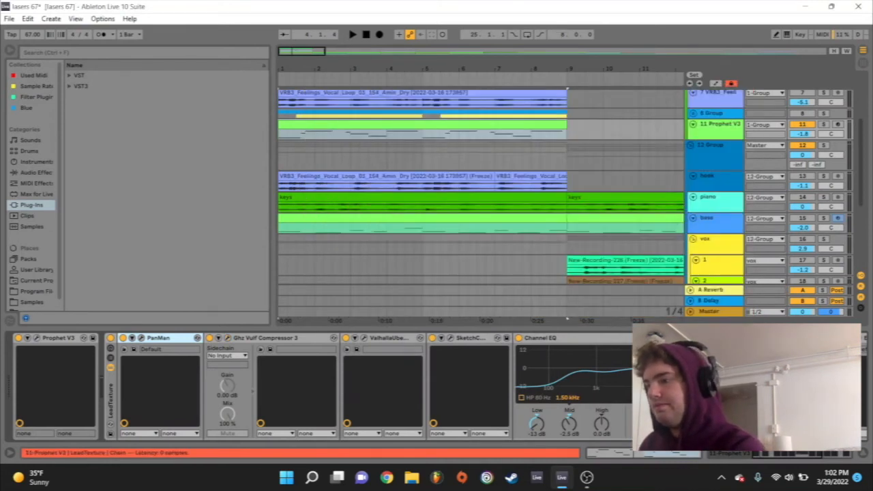
{"action": "left_click", "coordinate": [363, 339]}
{"action": "left_click_drag", "start_coordinate": [494, 249], "coordinate": [368, 55]}
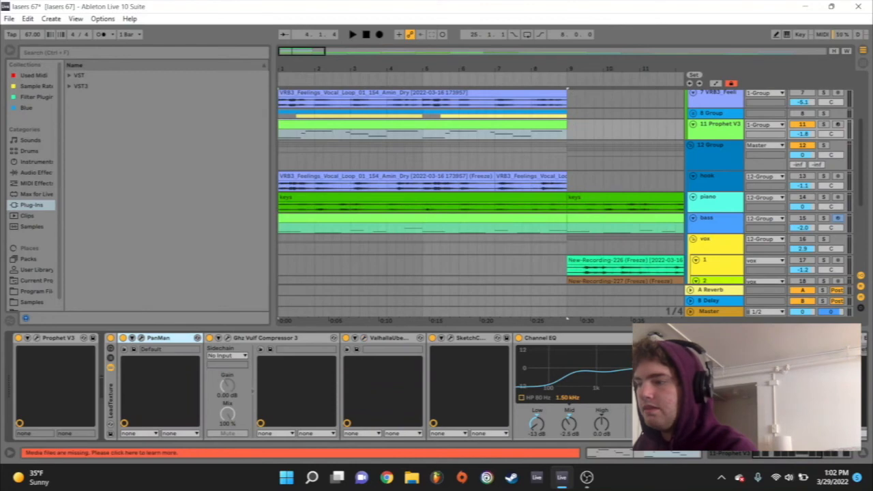
Step: Examine the SketchCassette II tape settings and the bx_2098 EQ on the Prophet V3 track
{"action": "left_click", "coordinate": [450, 338]}
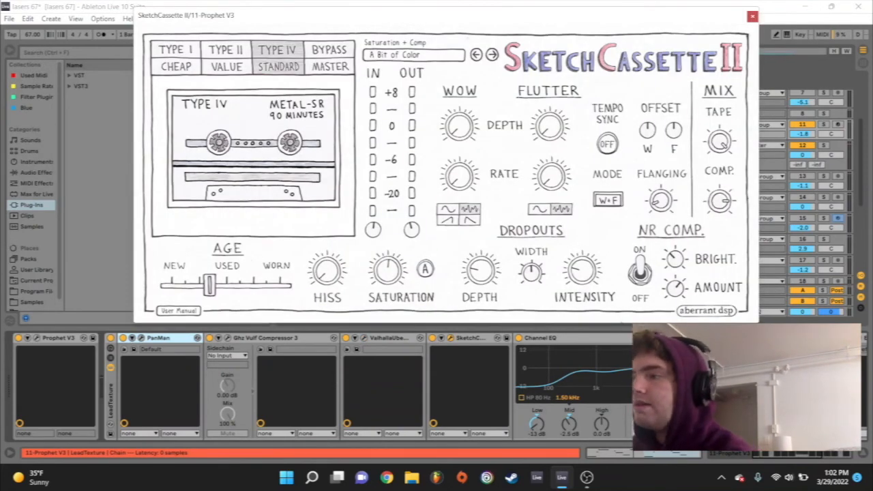
{"action": "left_click", "coordinate": [752, 16]}
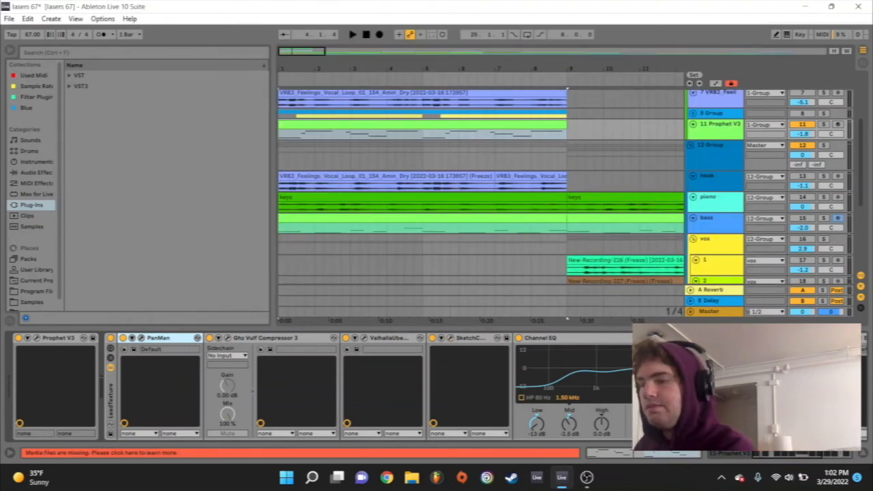
{"action": "scroll", "coordinate": [327, 387], "scroll_direction": "right", "scroll_amount": 3}
{"action": "left_click", "coordinate": [538, 337]}
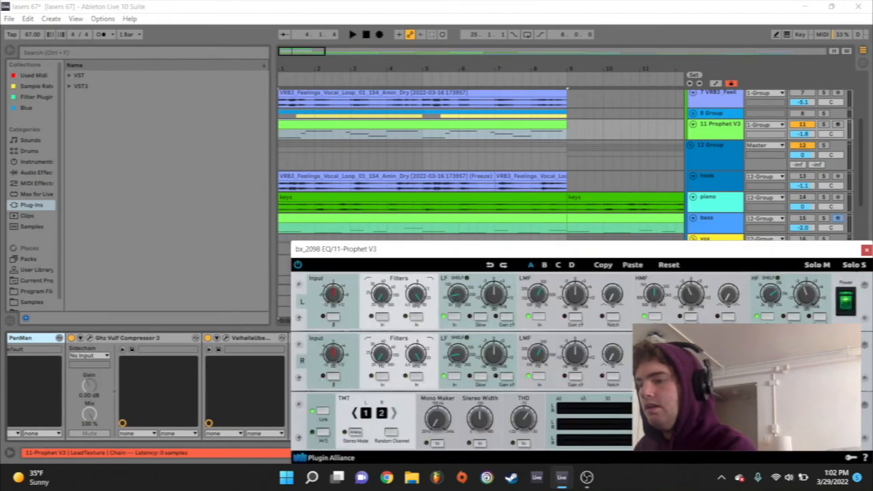
{"action": "left_click_drag", "start_coordinate": [550, 250], "coordinate": [496, 135]}
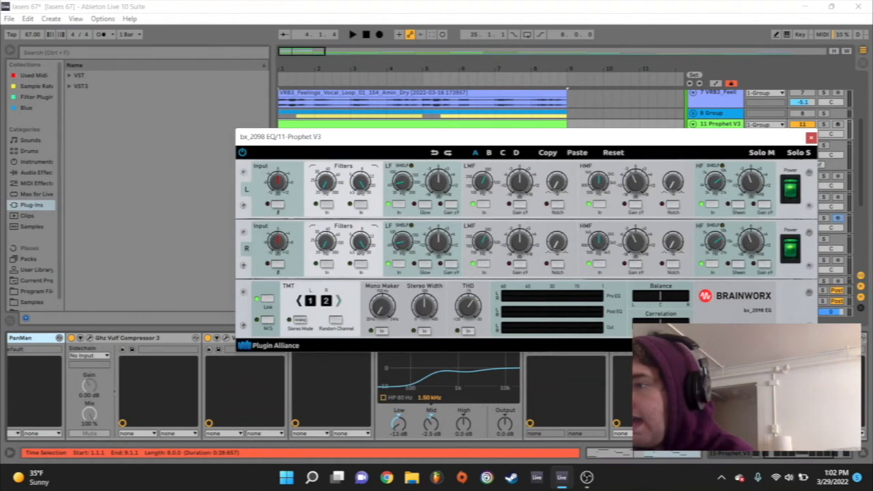
Step: Examine the J37 Stereo tape, EchoBoy delay and second PanMan at the end of the Prophet V3 track's chain
{"action": "left_click", "coordinate": [824, 338]}
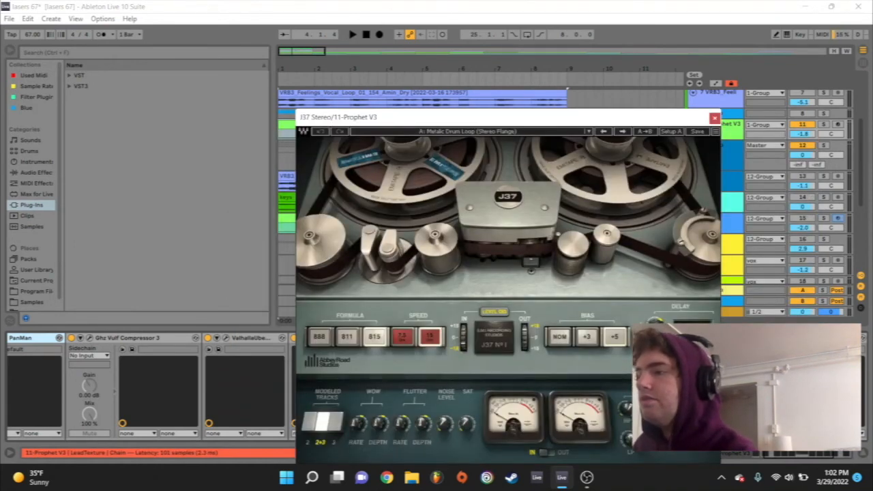
{"action": "left_click", "coordinate": [715, 117]}
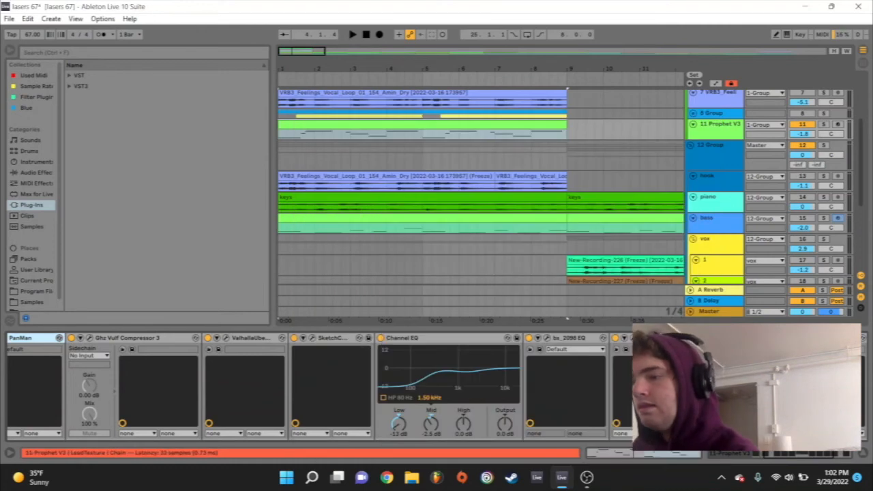
{"action": "left_click", "coordinate": [721, 338]}
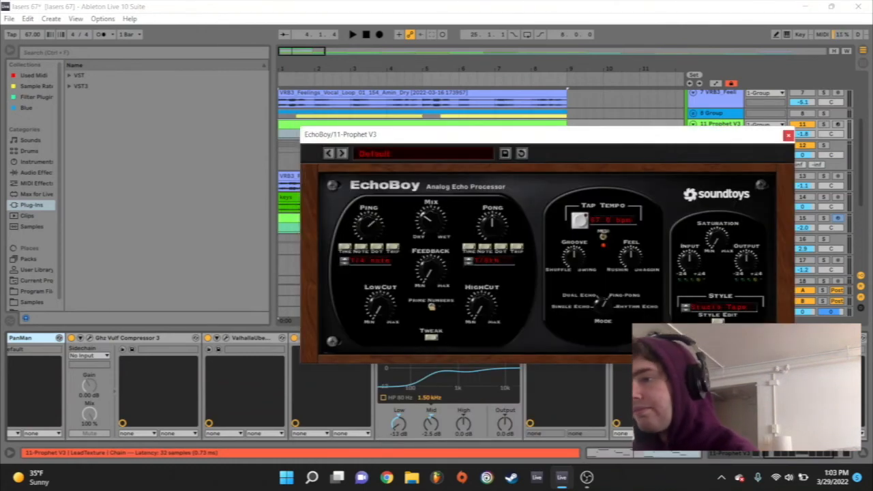
{"action": "left_click", "coordinate": [788, 135]}
{"action": "left_click", "coordinate": [806, 338]}
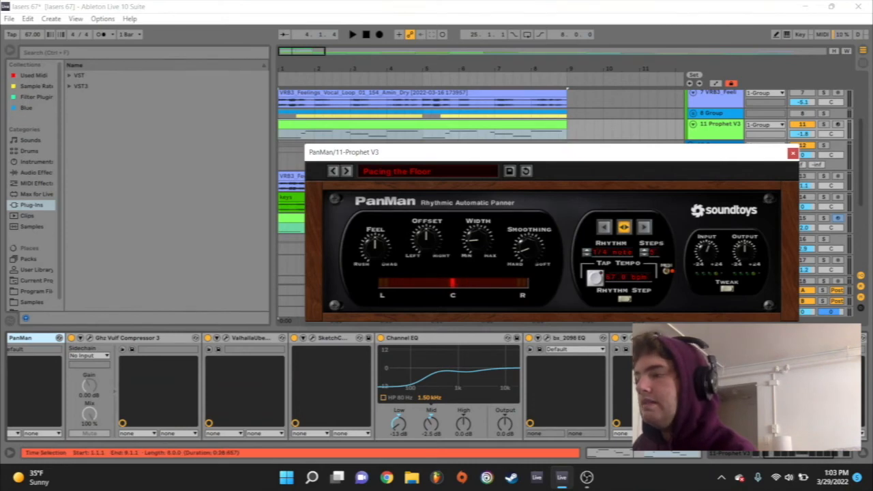
{"action": "left_click", "coordinate": [807, 337]}
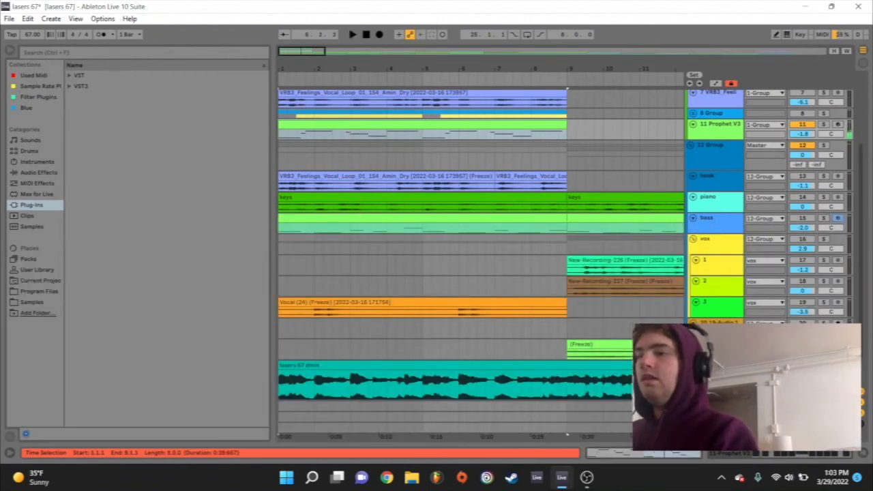
Step: Fold and deactivate the 1 Group, and show the device chain of the 12 Group
{"action": "scroll", "coordinate": [478, 259], "scroll_direction": "up", "scroll_amount": 4}
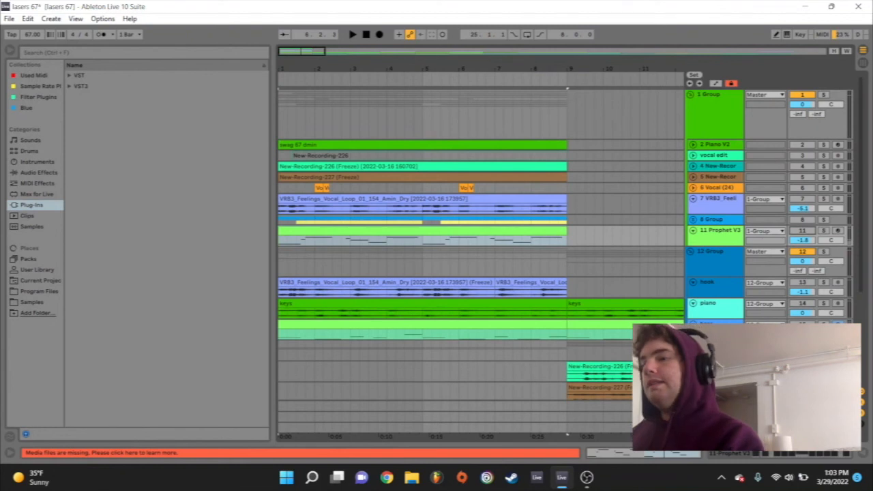
{"action": "left_click", "coordinate": [691, 95]}
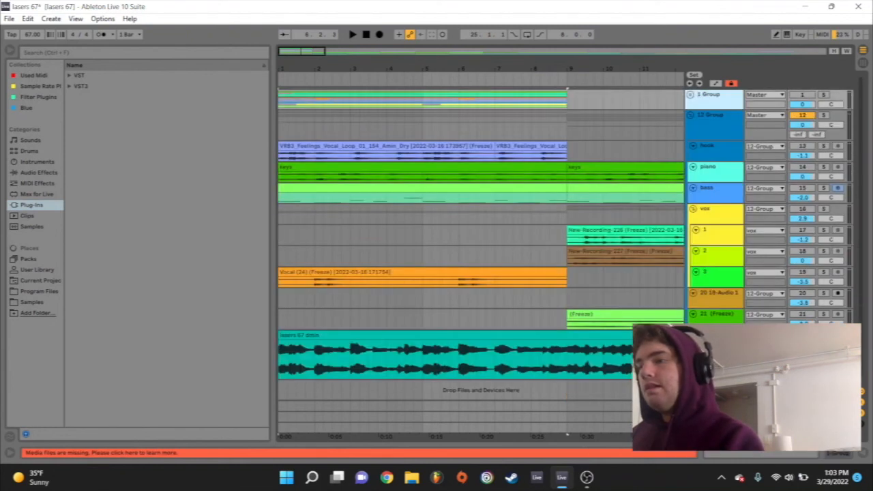
{"action": "left_click", "coordinate": [690, 115]}
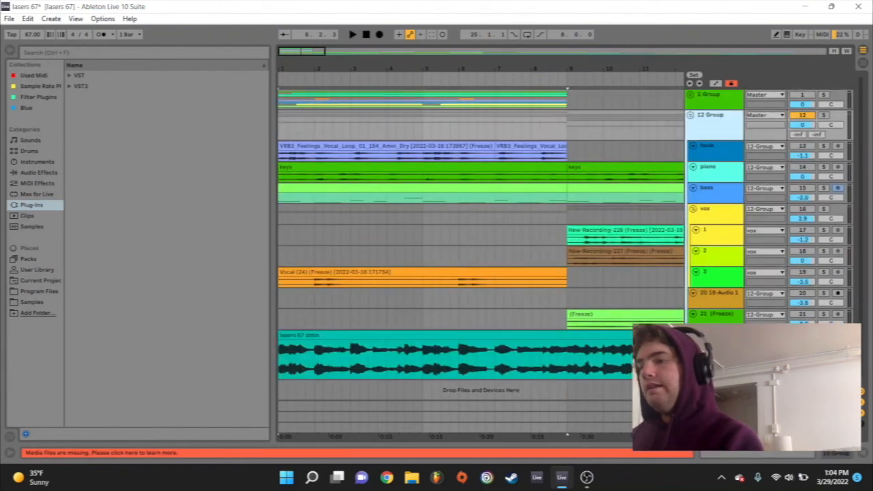
{"action": "key", "text": "shift+Tab"}
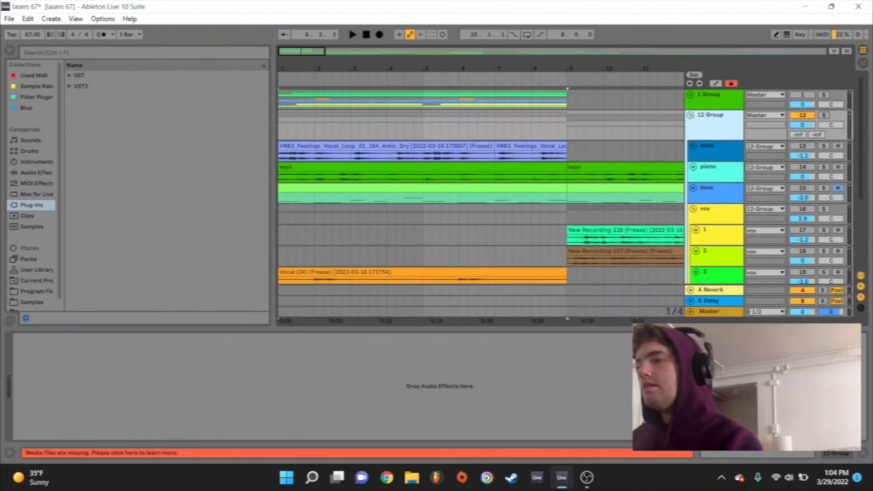
Step: Go through the 12 Group's tracks down to vox and examine the settings of the vox group's Decimort2 bit crusher
{"action": "key", "text": "Down"}
{"action": "key", "text": "Down"}
{"action": "key", "text": "Down"}
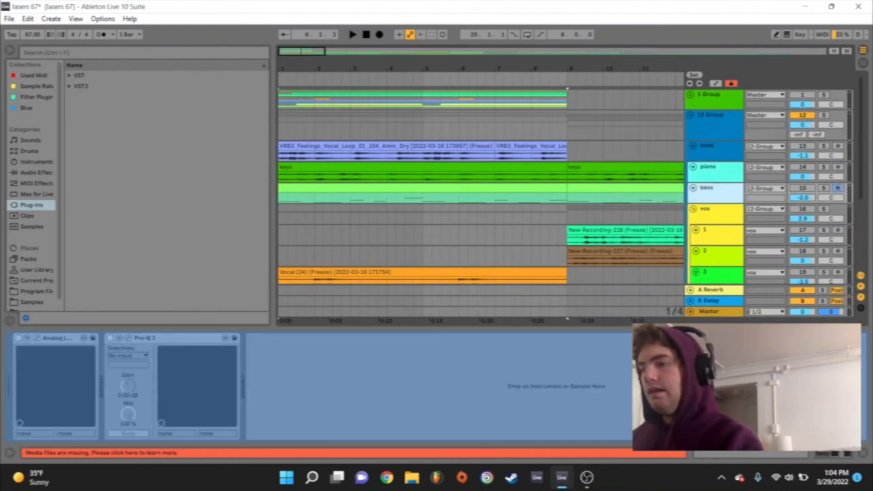
{"action": "key", "text": "Down"}
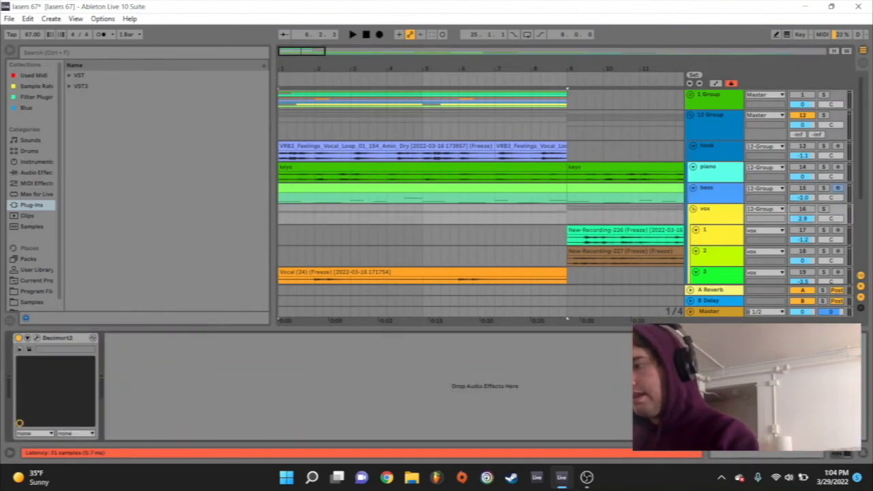
{"action": "left_click", "coordinate": [36, 338]}
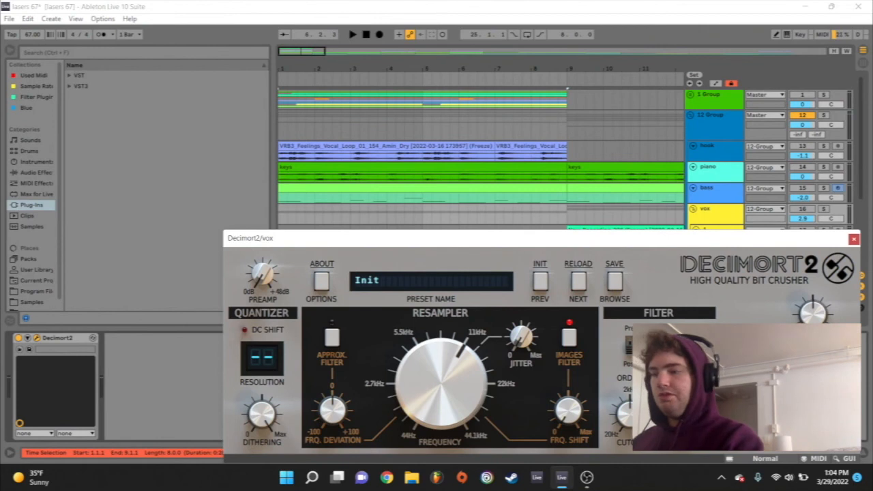
{"action": "left_click_drag", "start_coordinate": [505, 238], "coordinate": [437, 138]}
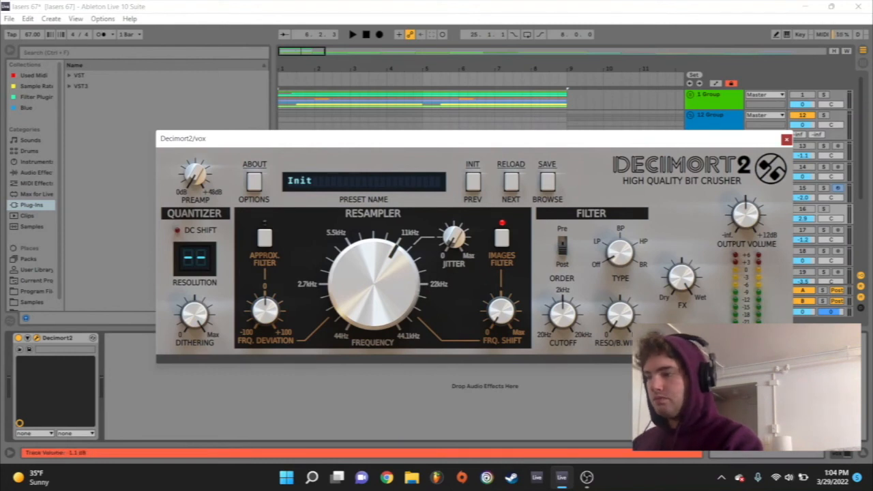
{"action": "left_click", "coordinate": [787, 139]}
Step: Turn on the Pro-Q 3 on vox track 1 and examine its band-pass EQ curve
{"action": "left_click", "coordinate": [718, 232]}
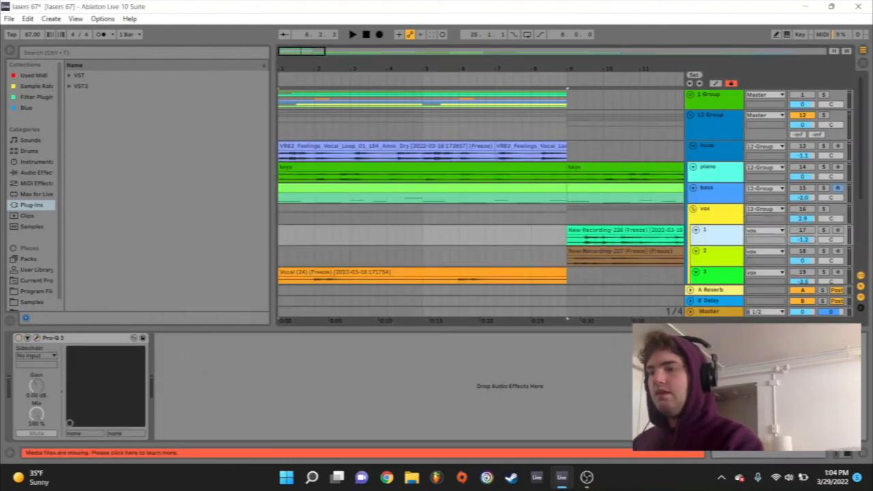
{"action": "left_click", "coordinate": [18, 339]}
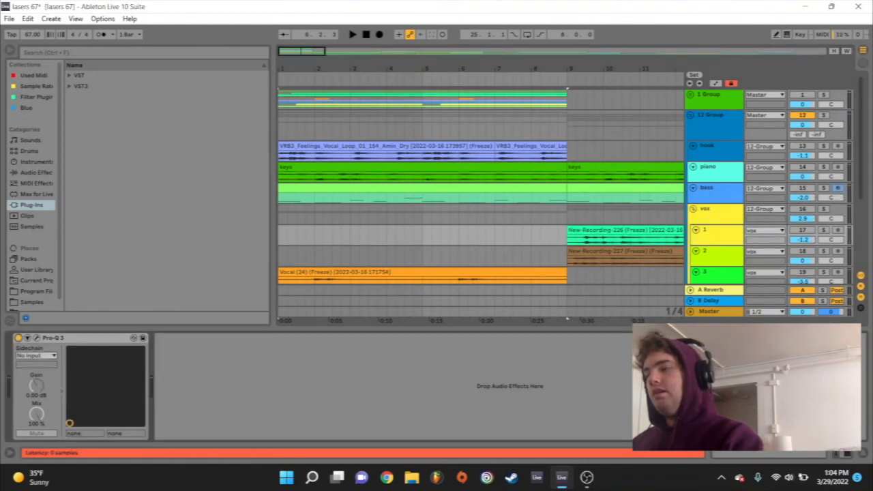
{"action": "left_click", "coordinate": [37, 339]}
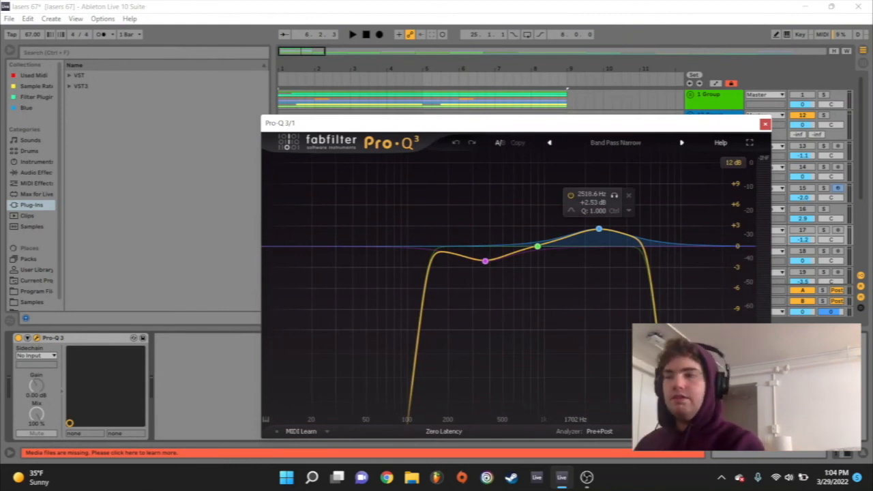
{"action": "left_click", "coordinate": [765, 124]}
Step: Turn on the Antresol flanger on vox track 3 and examine the settings of its Cords preset
{"action": "scroll", "coordinate": [716, 204], "scroll_direction": "down", "scroll_amount": 1}
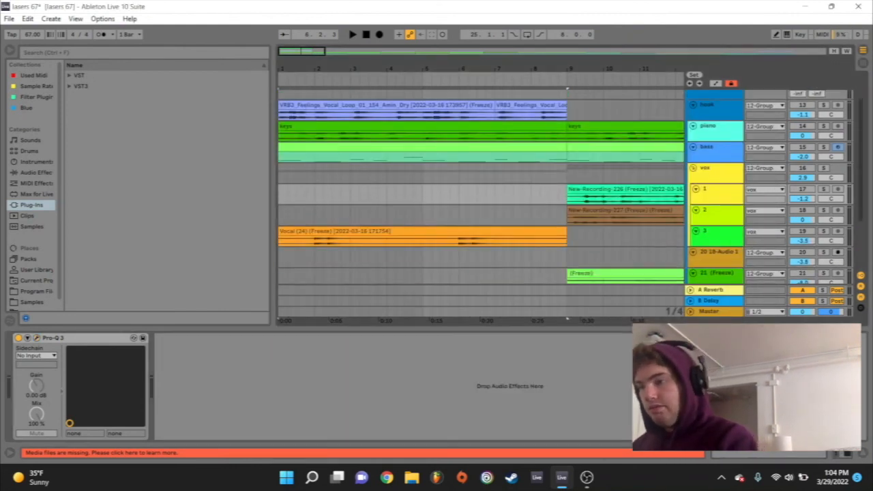
{"action": "left_click", "coordinate": [716, 210]}
{"action": "left_click", "coordinate": [717, 232]}
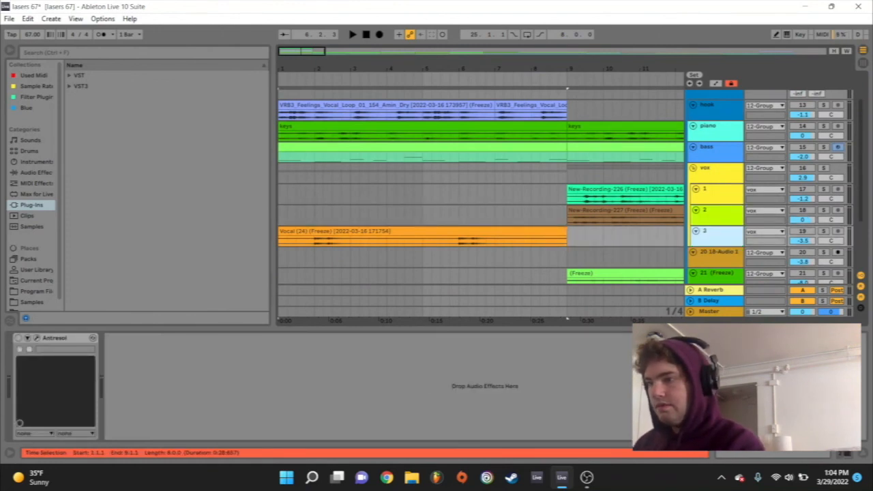
{"action": "left_click", "coordinate": [18, 339]}
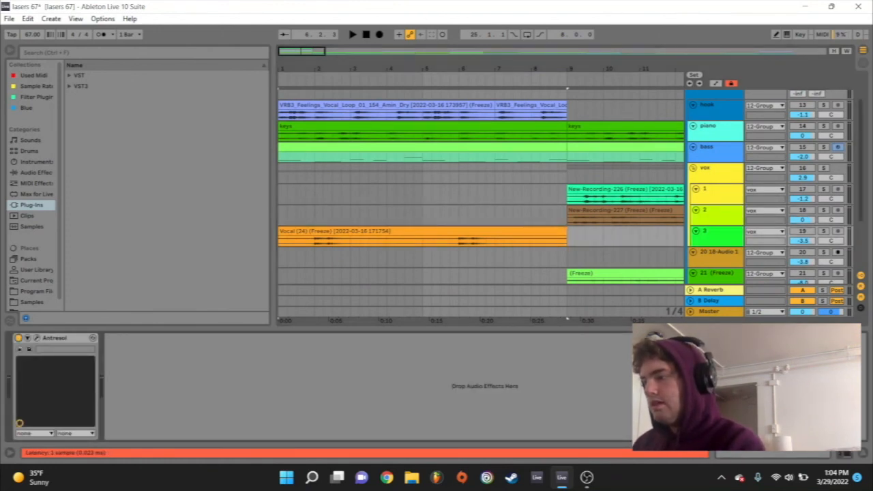
{"action": "left_click", "coordinate": [36, 338]}
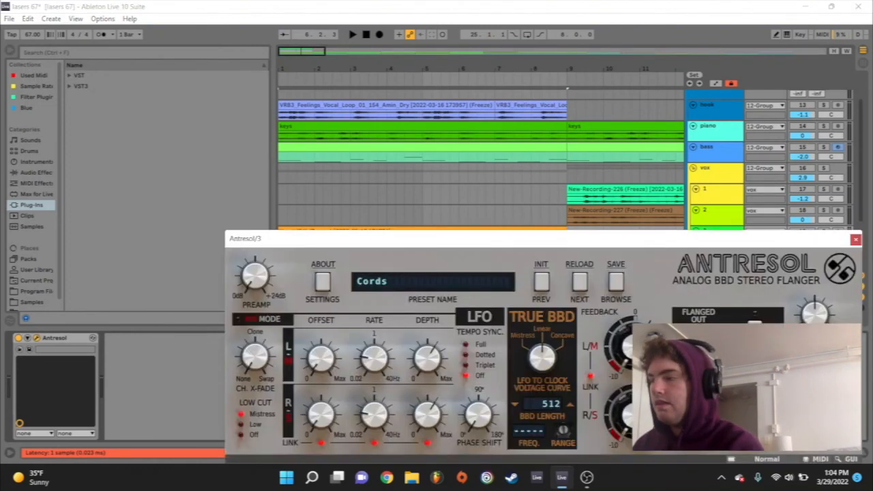
{"action": "left_click_drag", "start_coordinate": [437, 239], "coordinate": [317, 150]}
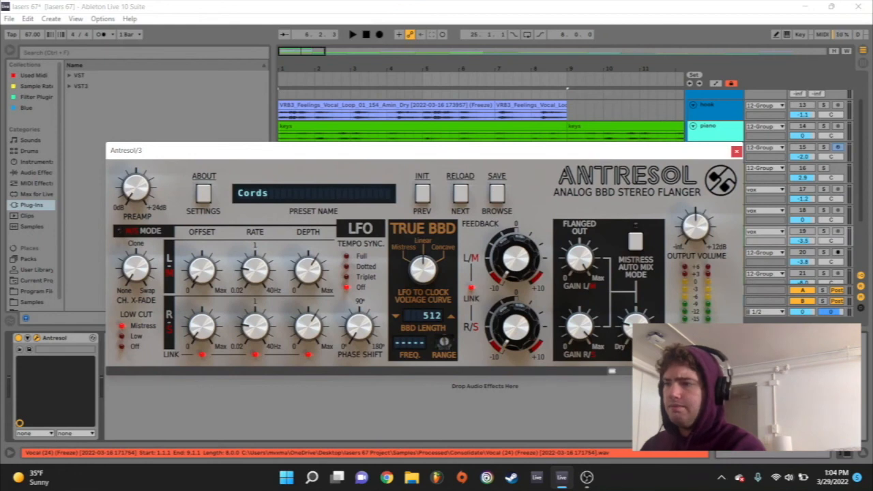
{"action": "left_click", "coordinate": [737, 150]}
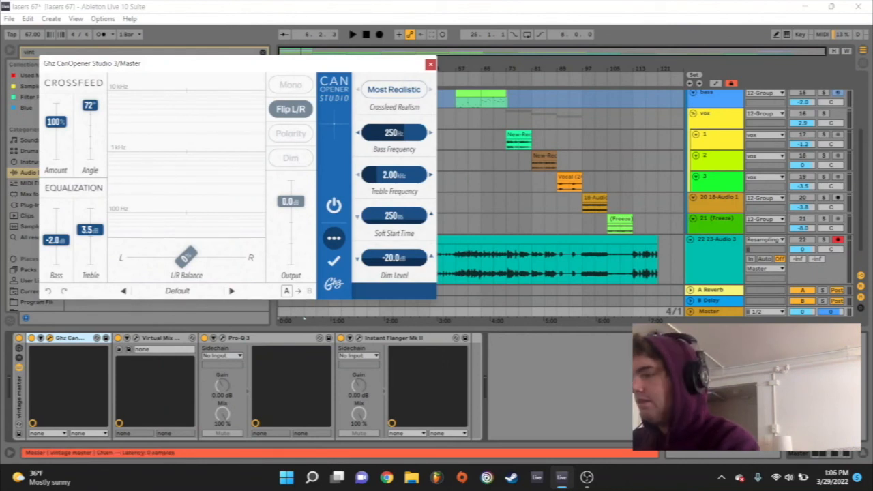
Step: Close the Master's CanOpener Studio 3 and examine the FG-N equalizer in its Virtual Mix Rack
{"action": "left_click", "coordinate": [431, 64]}
{"action": "left_click", "coordinate": [136, 338]}
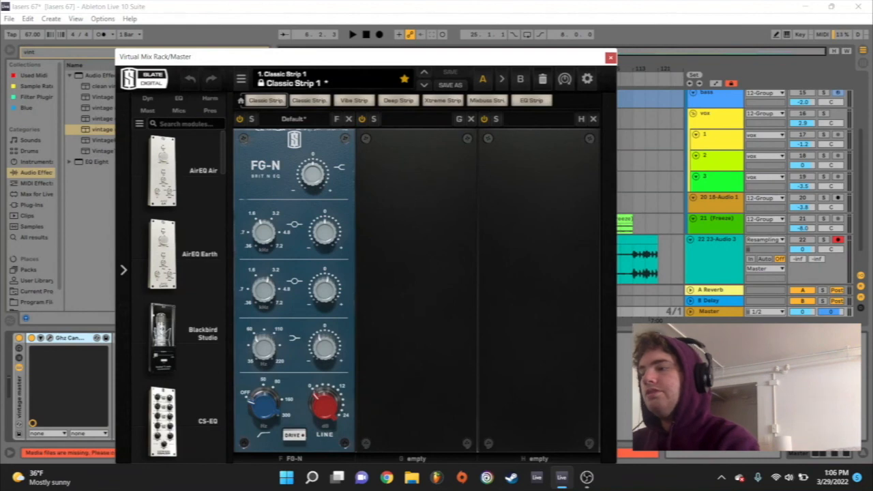
{"action": "left_click", "coordinate": [610, 57]}
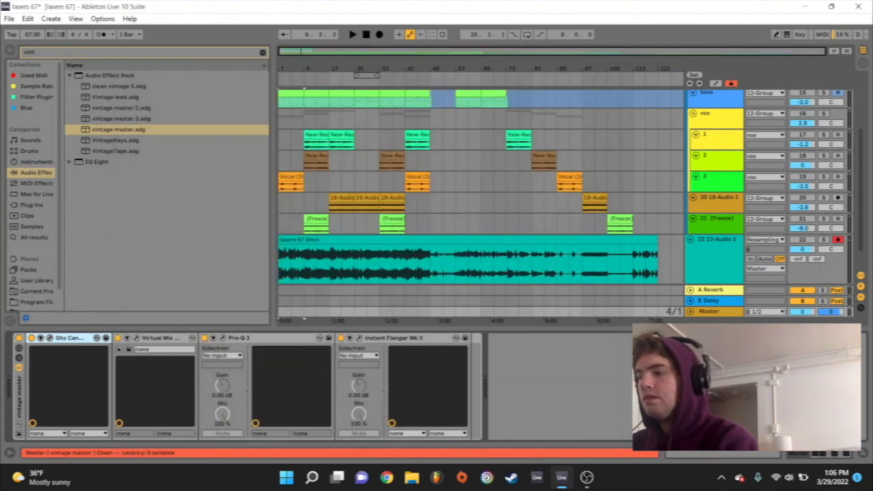
Step: Examine the Pro-Q 3 curve and the Instant Flanger Mk II settings in the Master's vintage master rack
{"action": "left_click", "coordinate": [222, 338]}
{"action": "mouse_move", "coordinate": [272, 195]}
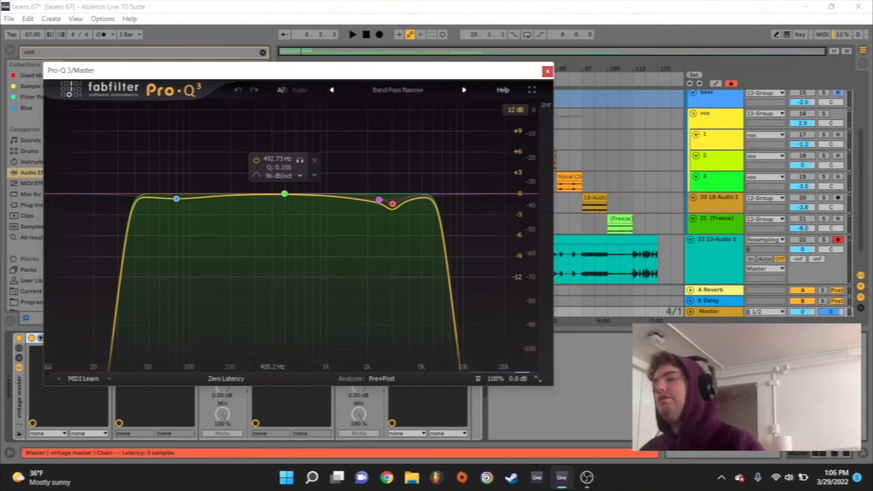
{"action": "left_click", "coordinate": [547, 71]}
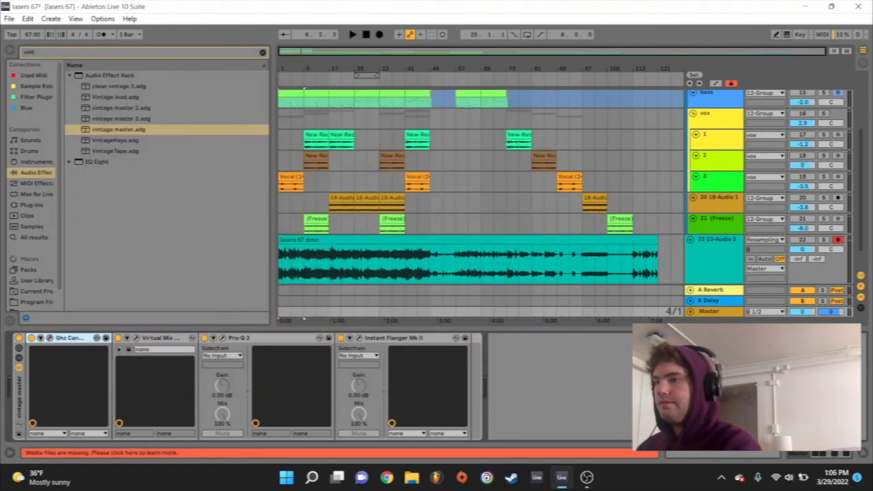
{"action": "left_click", "coordinate": [359, 339]}
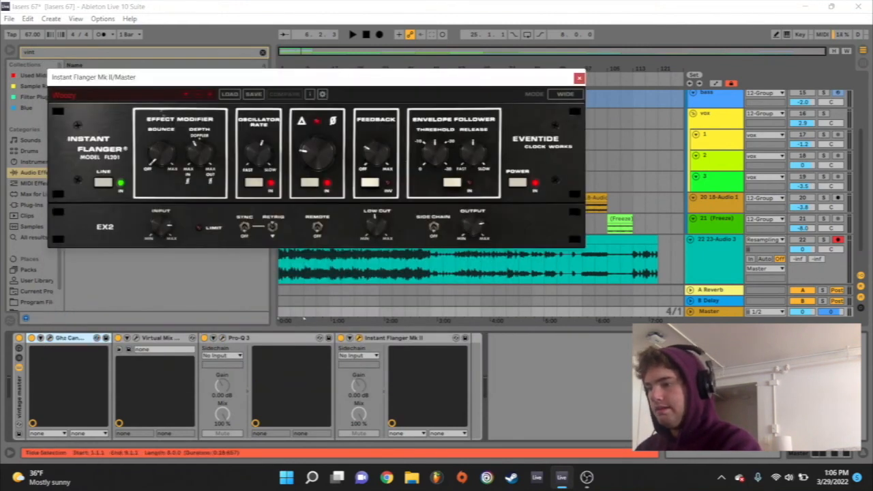